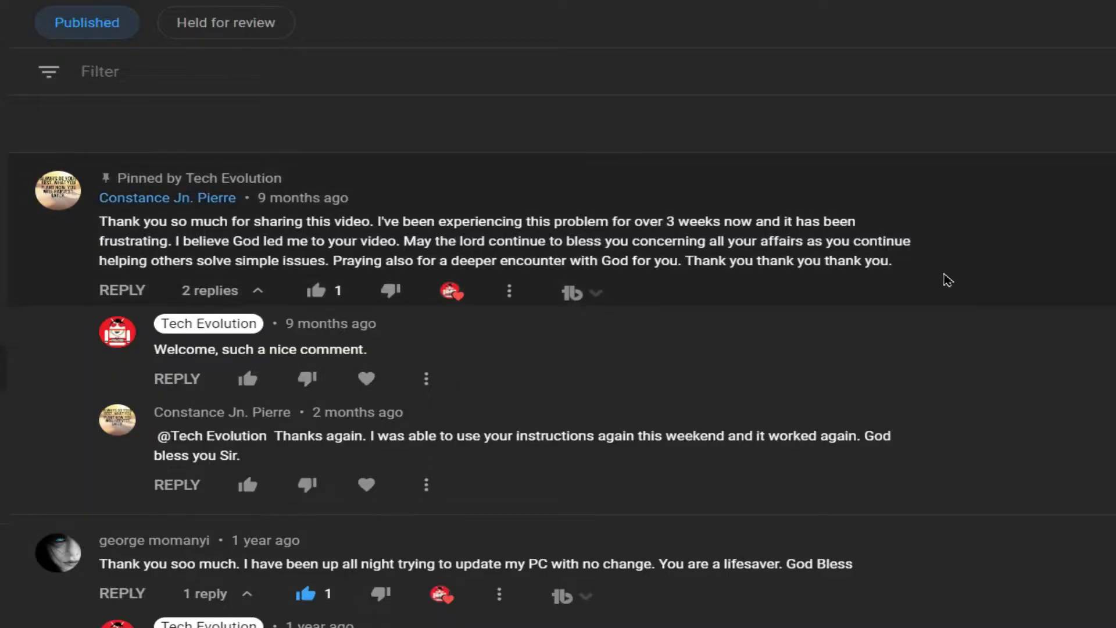
{"action": "scroll", "coordinate": [948, 280], "scroll_direction": "down", "scroll_amount": 3}
{"action": "scroll", "coordinate": [948, 280], "scroll_direction": "down", "scroll_amount": 3}
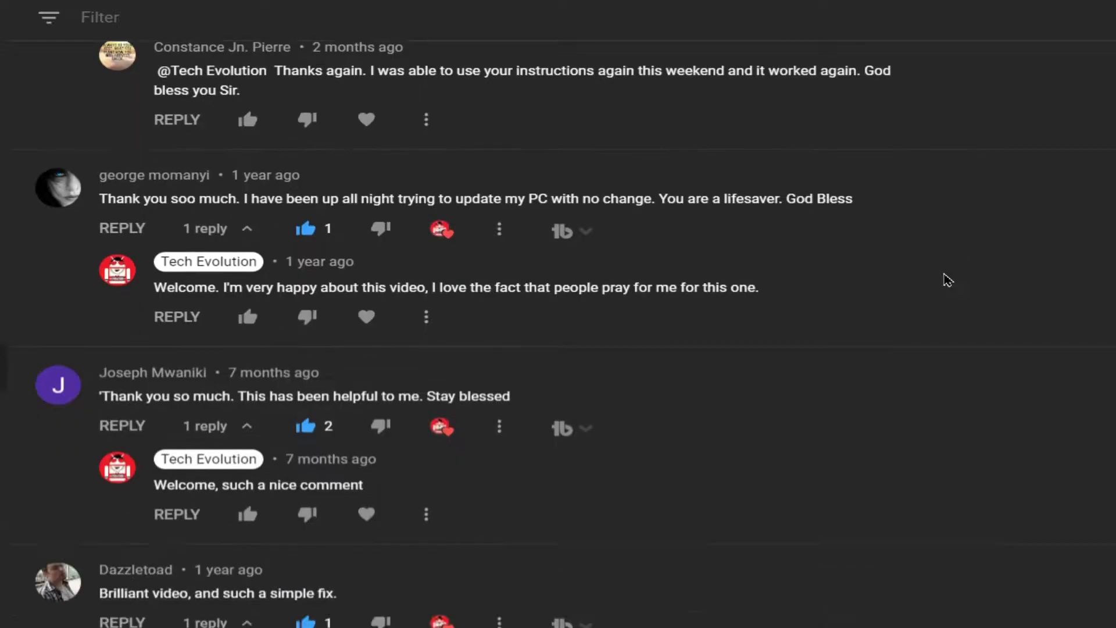
{"action": "scroll", "coordinate": [949, 280], "scroll_direction": "down", "scroll_amount": 2}
{"action": "scroll", "coordinate": [949, 280], "scroll_direction": "down", "scroll_amount": 4}
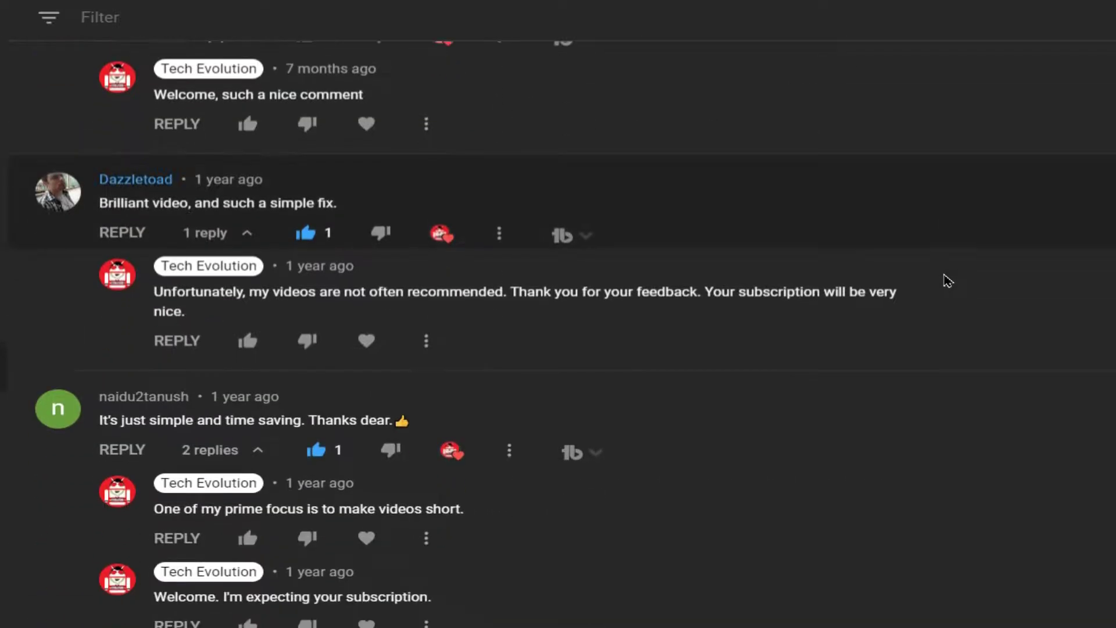
{"action": "scroll", "coordinate": [949, 280], "scroll_direction": "down", "scroll_amount": 9}
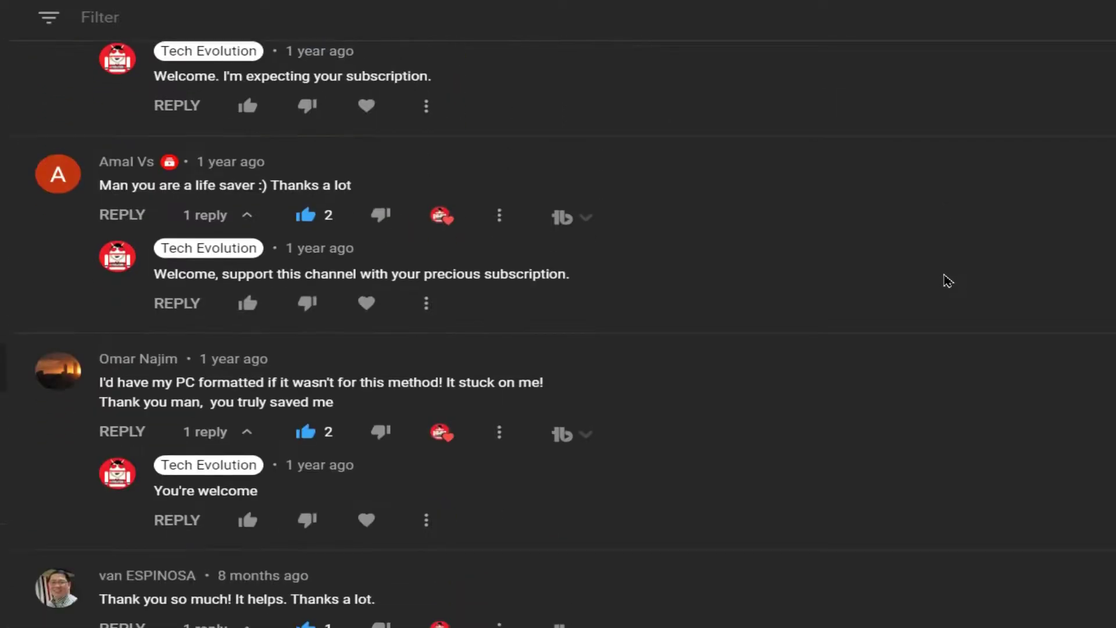
{"action": "scroll", "coordinate": [949, 280], "scroll_direction": "down", "scroll_amount": 10}
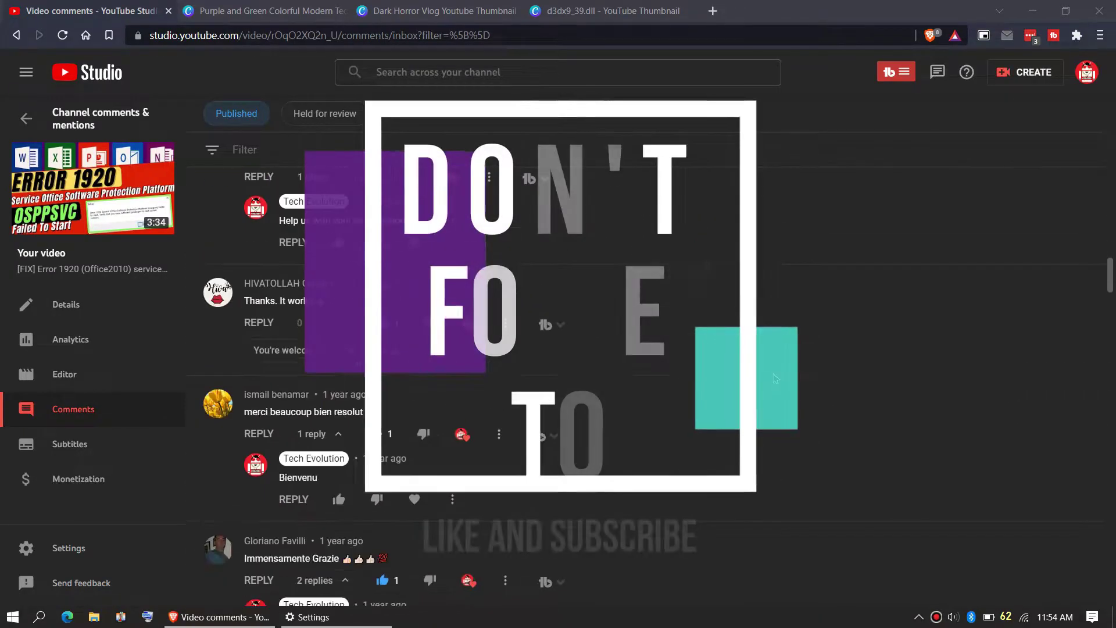
{"action": "scroll", "coordinate": [775, 379], "scroll_direction": "down", "scroll_amount": 7}
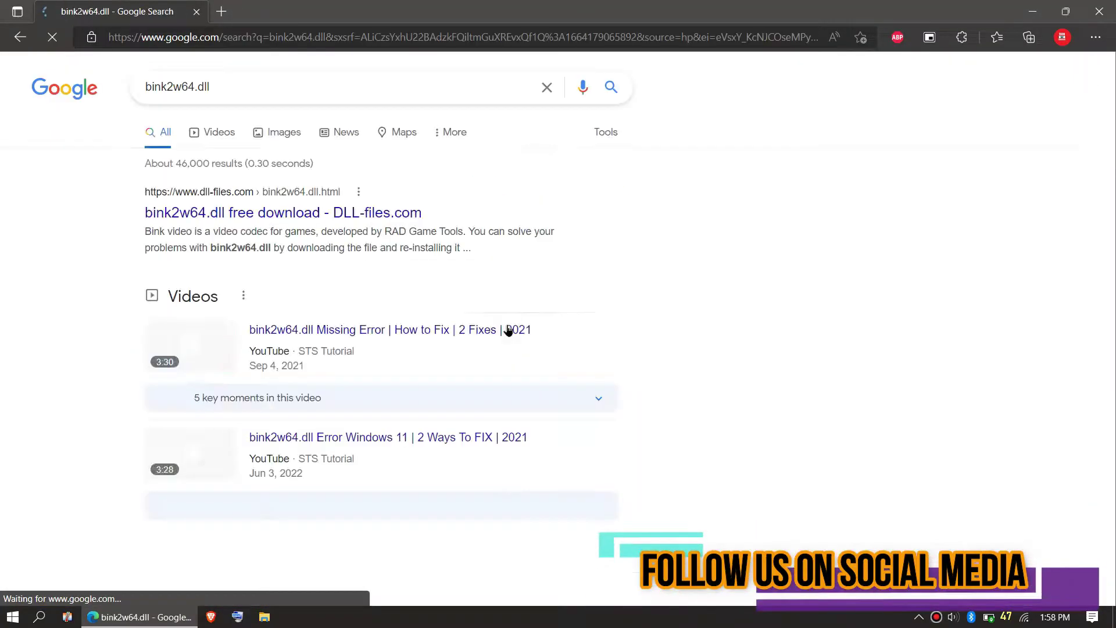
Scroll down the bink2w64.dll results and back up to the DLL-files.com top result
{"action": "scroll", "coordinate": [676, 313], "scroll_direction": "down", "scroll_amount": 20}
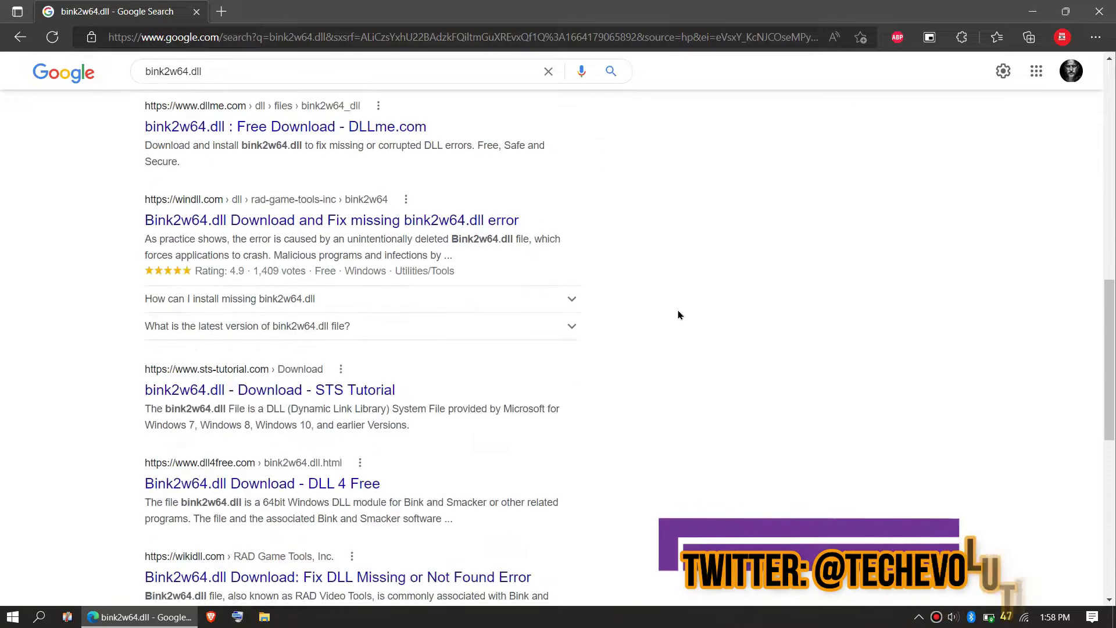
{"action": "scroll", "coordinate": [678, 313], "scroll_direction": "up", "scroll_amount": 20}
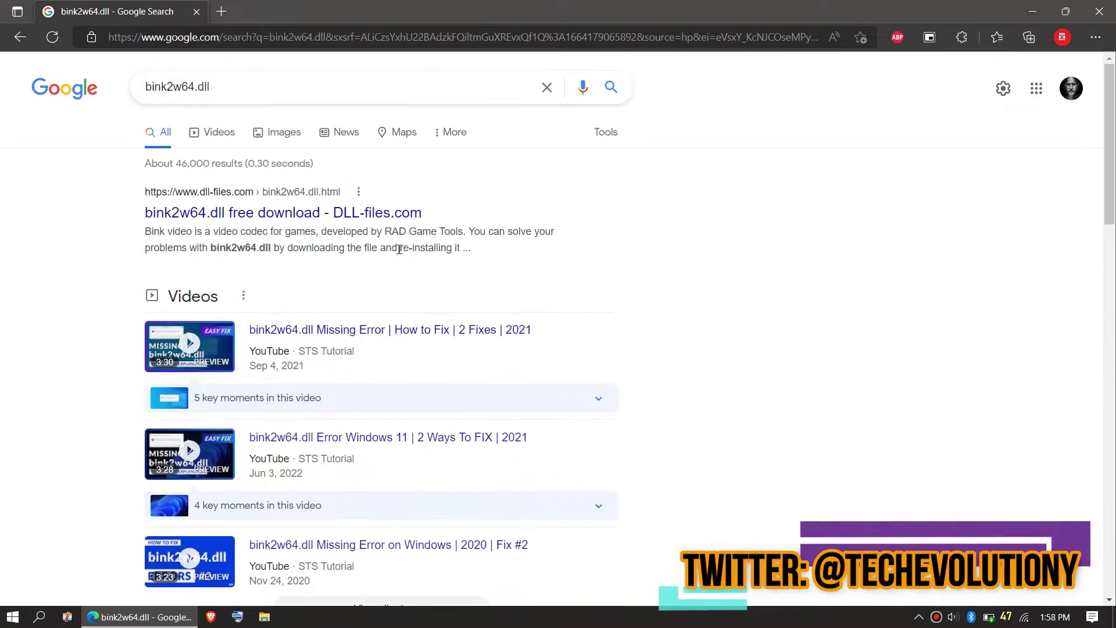
Open the DLL-files.com bink2w64.dll result and select the page's web address
{"action": "left_click", "coordinate": [343, 214]}
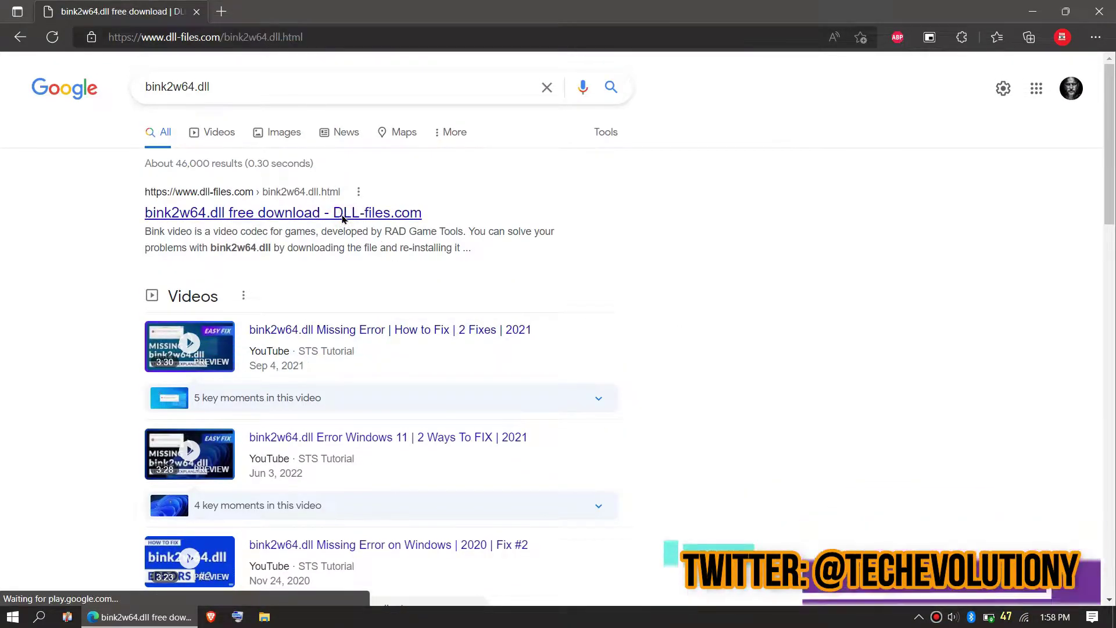
{"action": "left_click", "coordinate": [250, 36]}
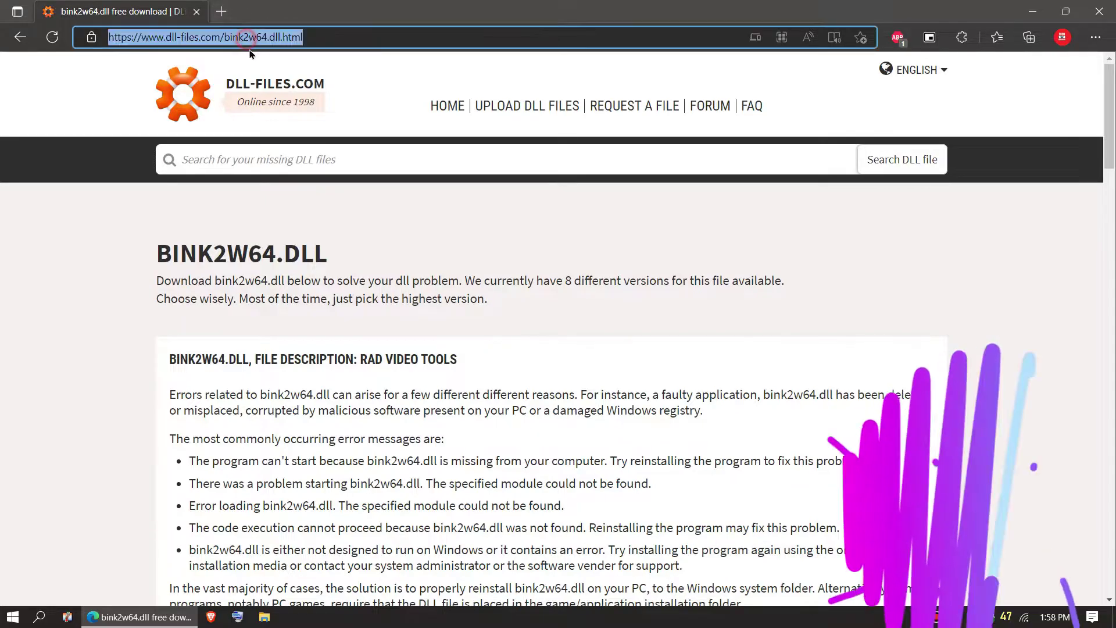
{"action": "scroll", "coordinate": [33, 445], "scroll_direction": "down", "scroll_amount": 7}
{"action": "scroll", "coordinate": [33, 445], "scroll_direction": "down", "scroll_amount": 7}
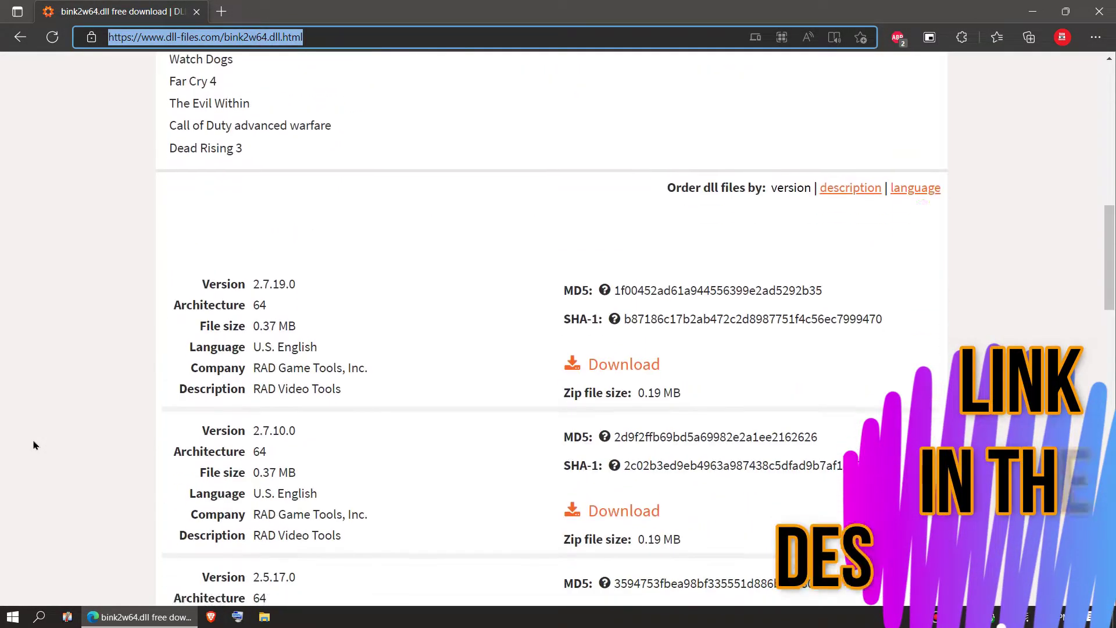
{"action": "scroll", "coordinate": [310, 325], "scroll_direction": "up", "scroll_amount": 1}
{"action": "left_click_drag", "start_coordinate": [289, 308], "coordinate": [257, 277]}
Scroll through the 64-bit version list, highlighting the 2.5.17.0 details, starting from 2.7.19.0
{"action": "scroll", "coordinate": [257, 391], "scroll_direction": "down", "scroll_amount": 4}
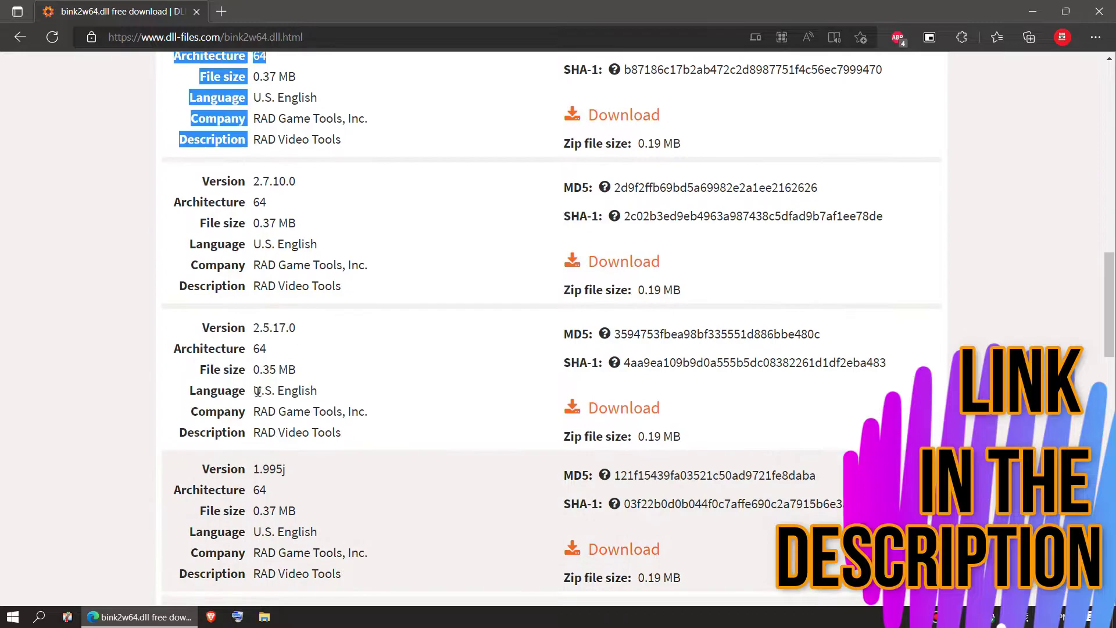
{"action": "left_click_drag", "start_coordinate": [280, 348], "coordinate": [252, 390]}
{"action": "scroll", "coordinate": [262, 408], "scroll_direction": "down", "scroll_amount": 11}
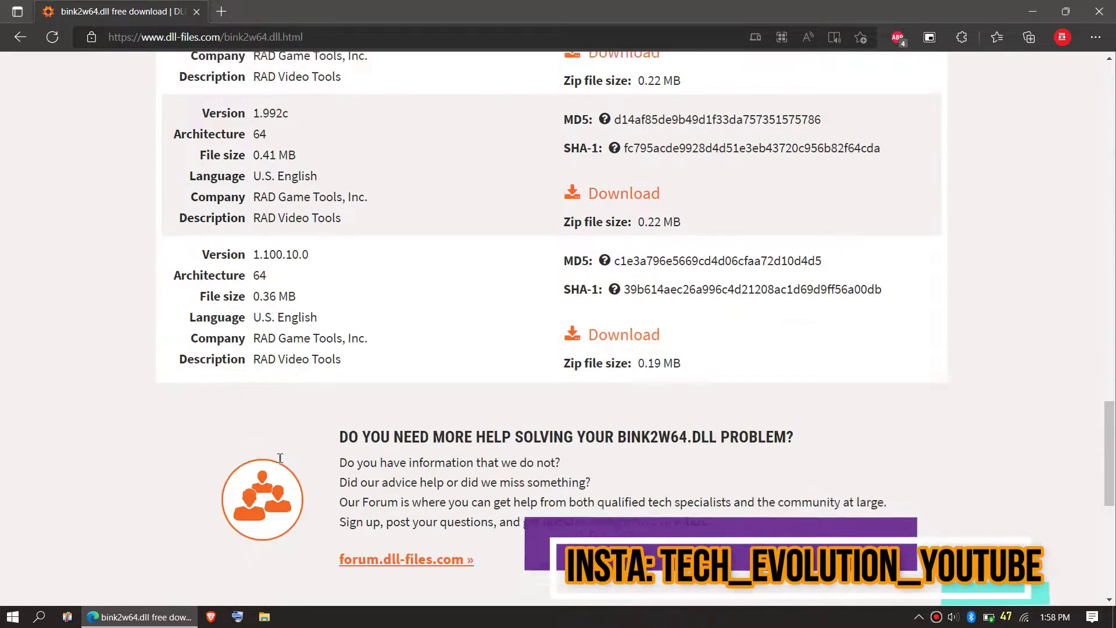
{"action": "scroll", "coordinate": [274, 446], "scroll_direction": "up", "scroll_amount": 3}
{"action": "scroll", "coordinate": [273, 446], "scroll_direction": "up", "scroll_amount": 14}
{"action": "scroll", "coordinate": [260, 448], "scroll_direction": "down", "scroll_amount": 4}
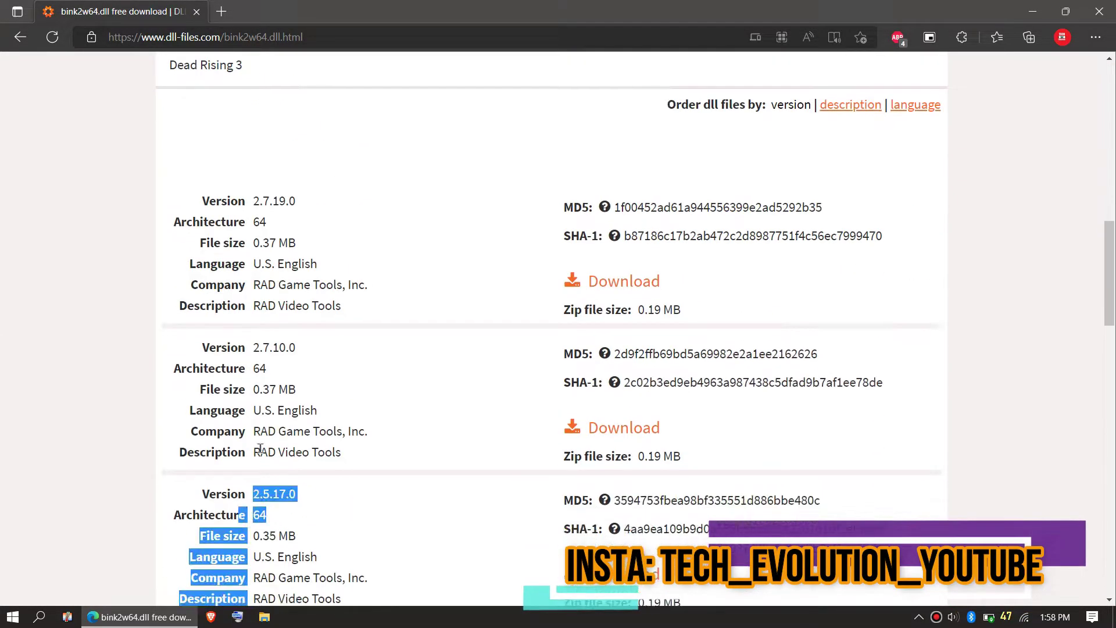
{"action": "scroll", "coordinate": [257, 451], "scroll_direction": "up", "scroll_amount": 1}
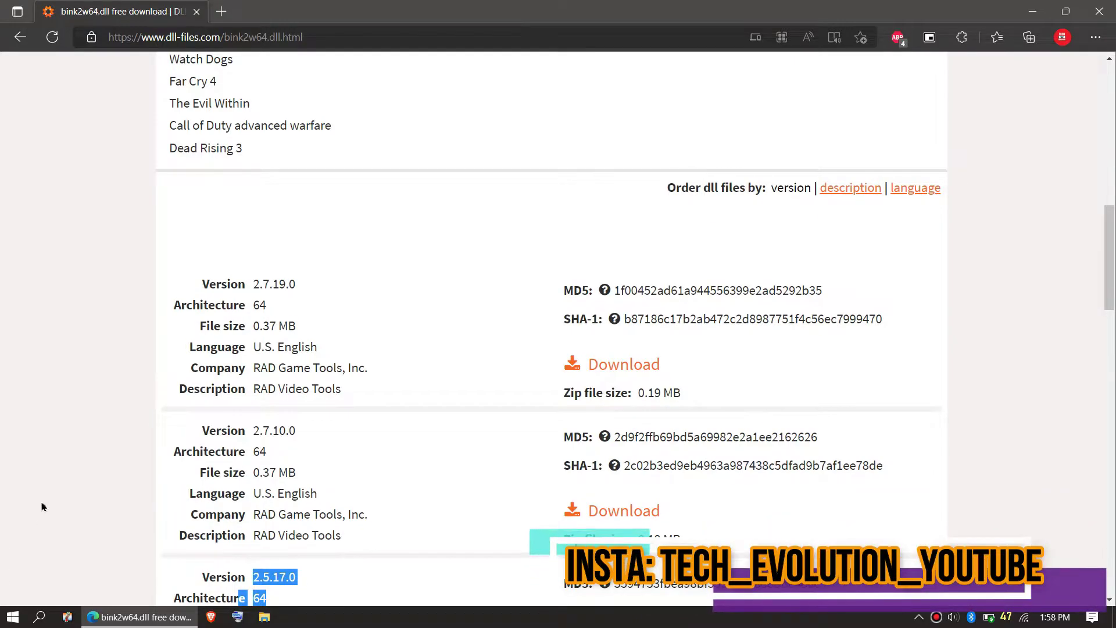
Launch System Information via 'sys', confirm x64-based PC on Windows 10 Pro, then minimize it
{"action": "left_click", "coordinate": [7, 621]}
{"action": "type", "text": "s"}
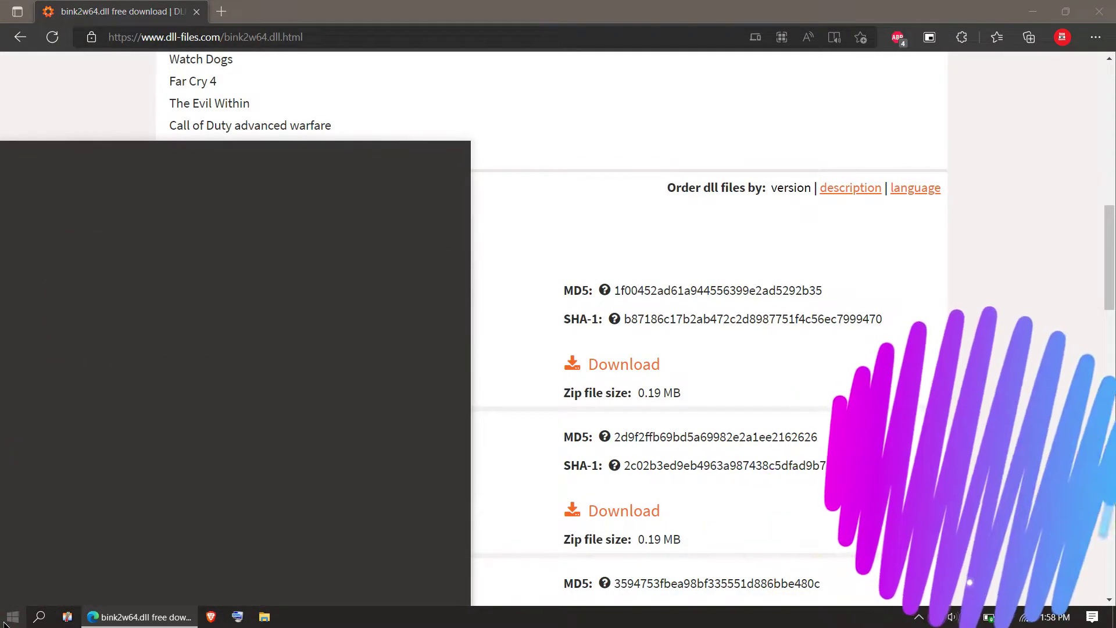
{"action": "type", "text": "ys"}
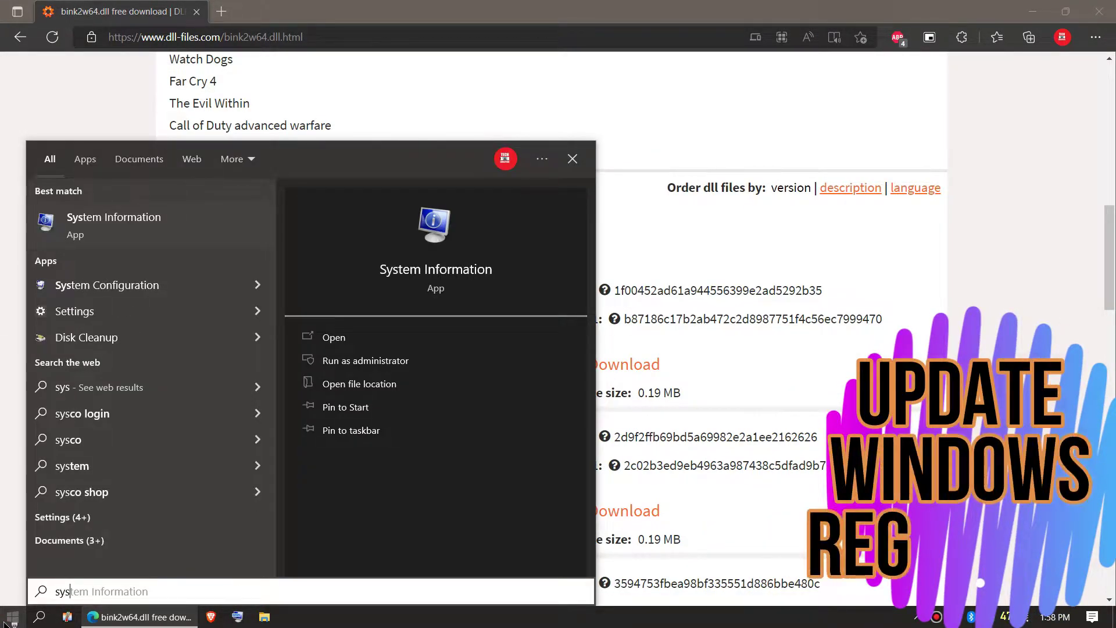
{"action": "key", "text": "Return"}
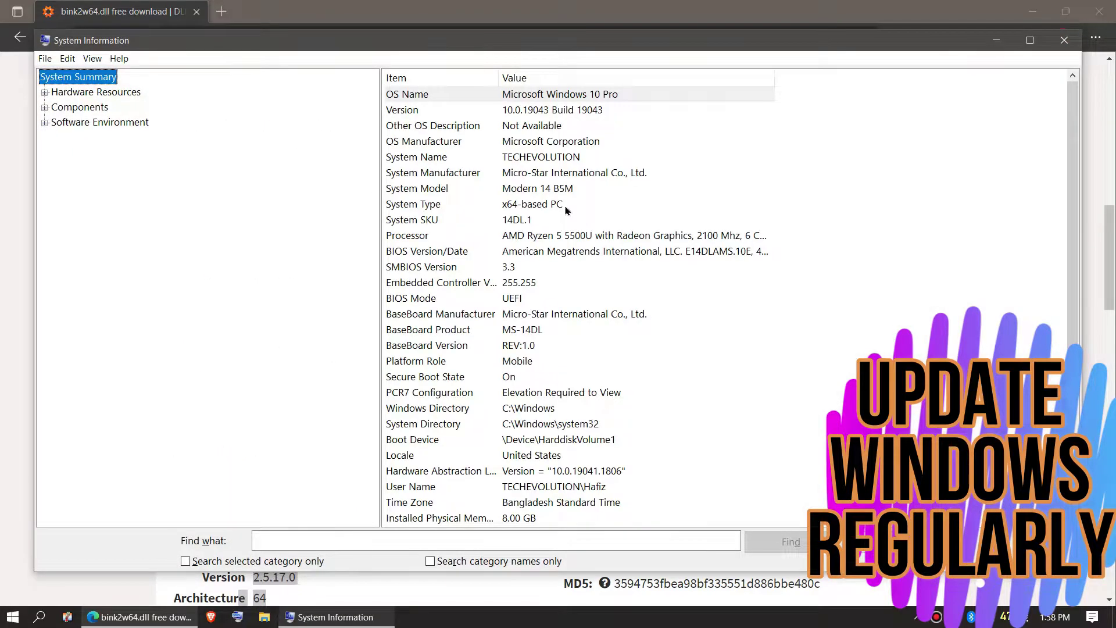
{"action": "left_click", "coordinate": [563, 207]}
{"action": "left_click", "coordinate": [527, 111]}
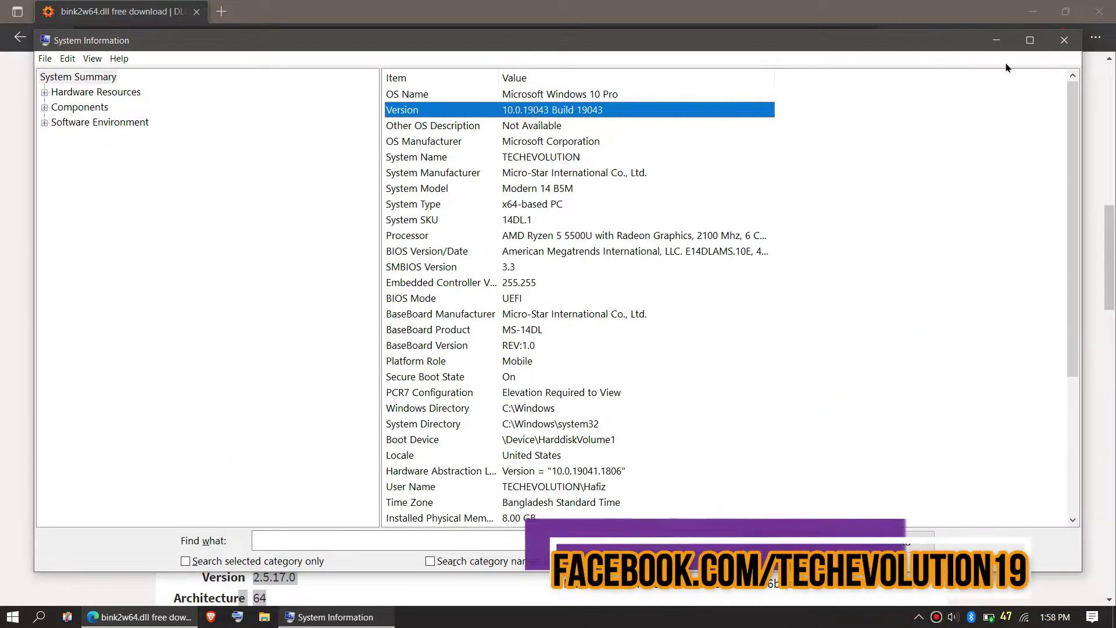
{"action": "left_click", "coordinate": [1001, 42]}
{"action": "scroll", "coordinate": [471, 282], "scroll_direction": "up", "scroll_amount": 8}
Download bink2w64.zip for version 2.7.19.0, open it, and select README.txt inside
{"action": "scroll", "coordinate": [456, 379], "scroll_direction": "down", "scroll_amount": 2}
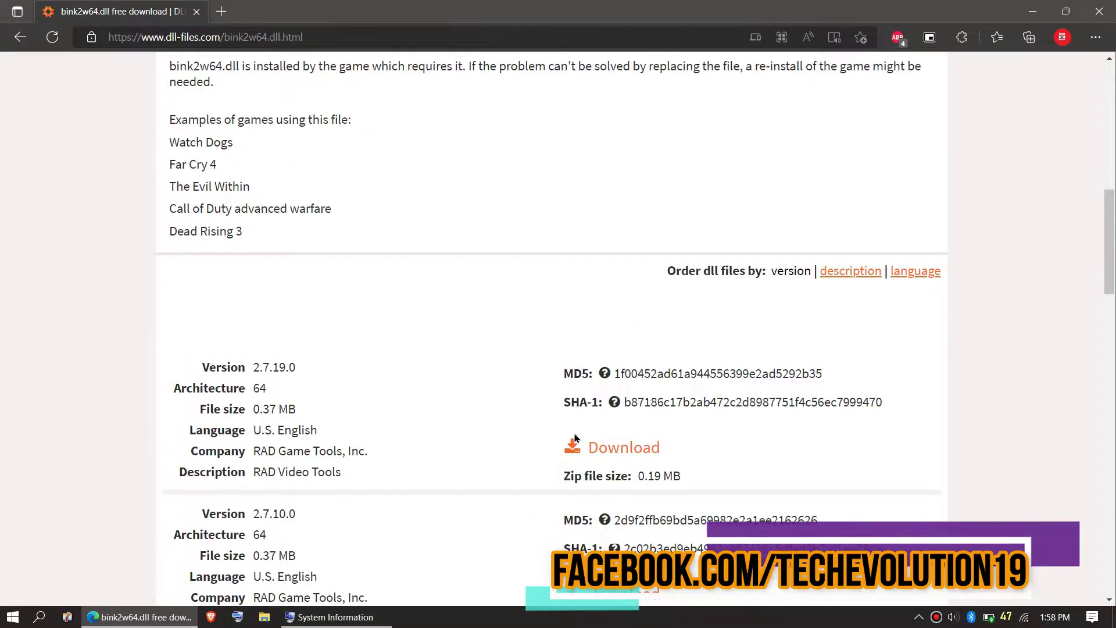
{"action": "left_click", "coordinate": [608, 458]}
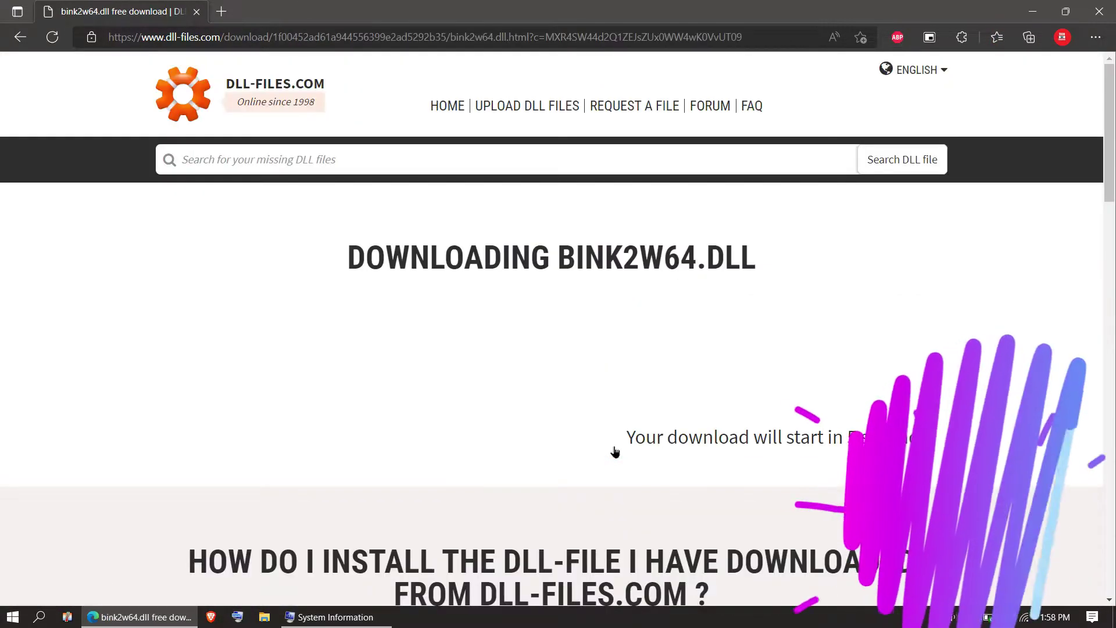
{"action": "scroll", "coordinate": [616, 449], "scroll_direction": "down", "scroll_amount": 15}
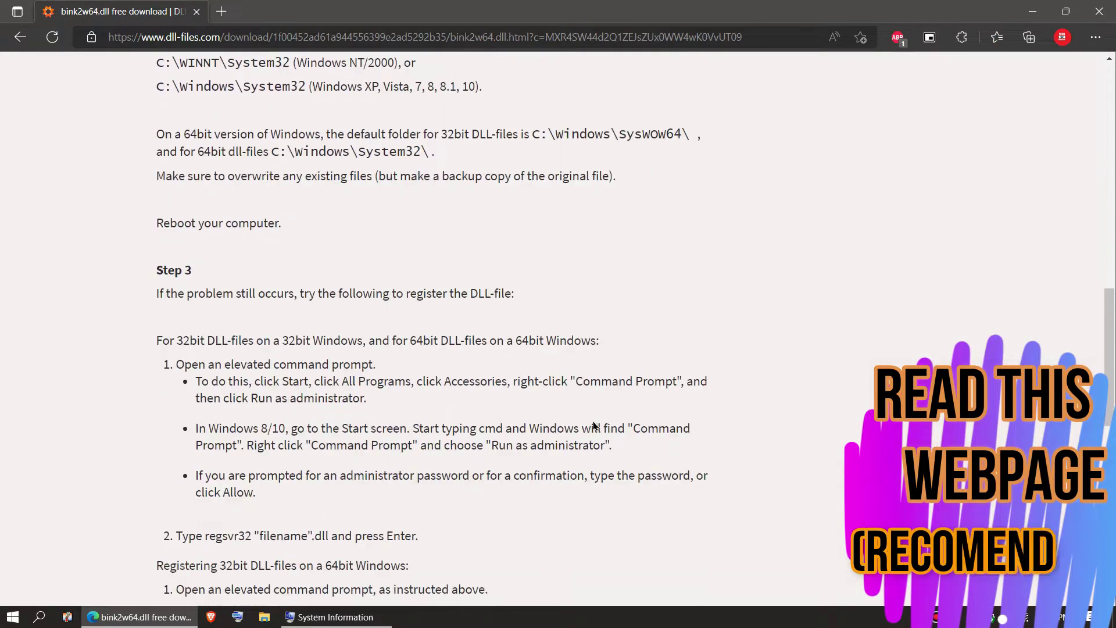
{"action": "scroll", "coordinate": [594, 426], "scroll_direction": "up", "scroll_amount": 12}
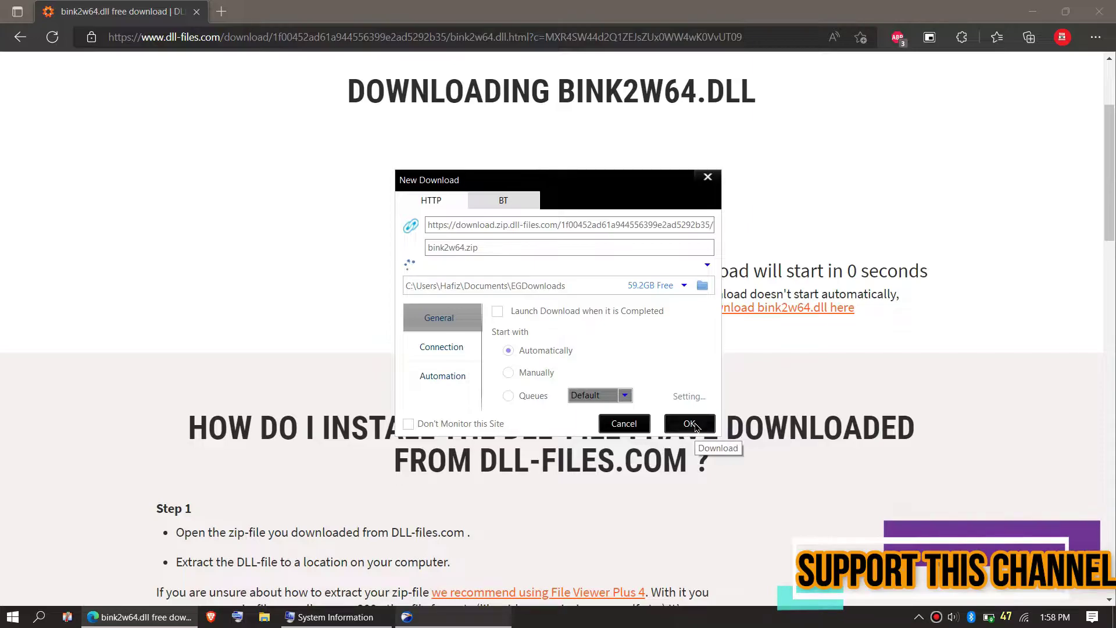
{"action": "left_click", "coordinate": [690, 424]}
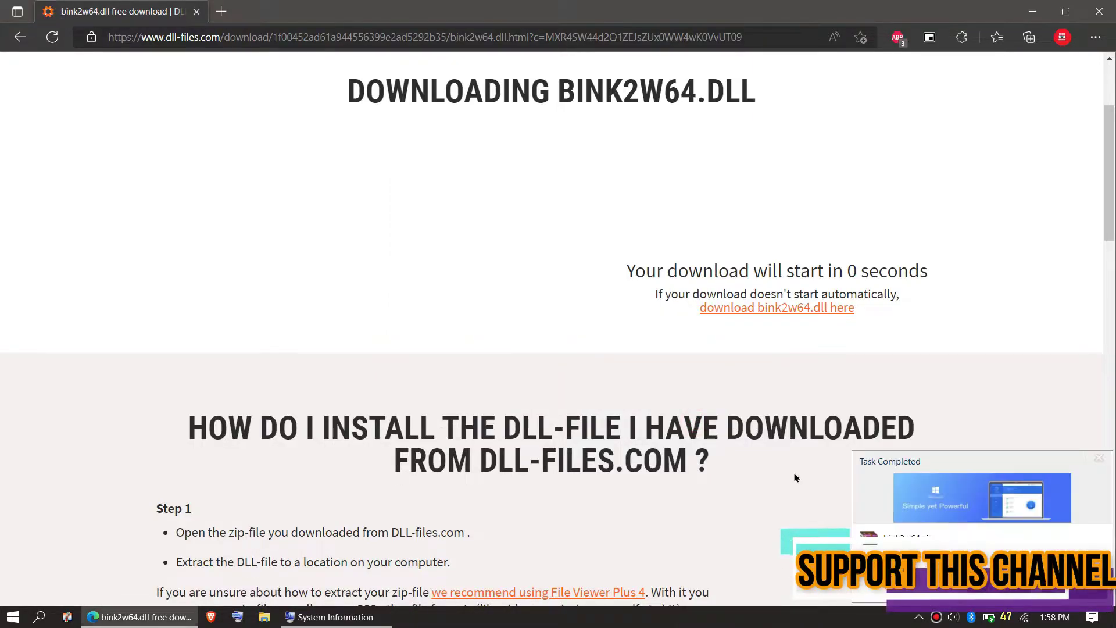
{"action": "left_click", "coordinate": [999, 589]}
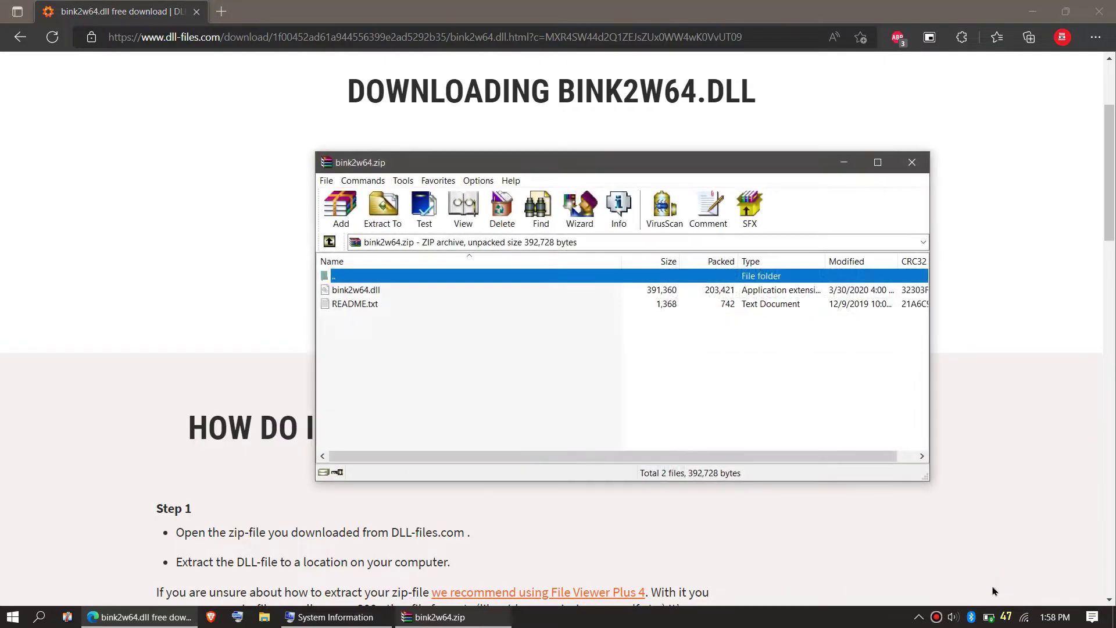
{"action": "left_click", "coordinate": [371, 307]}
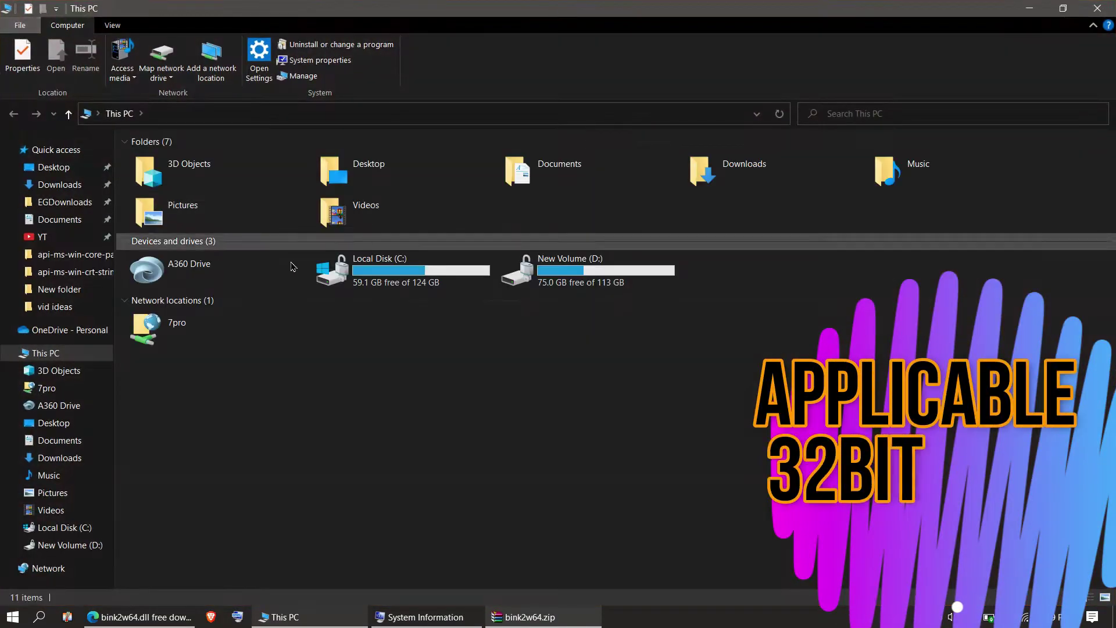
Navigate from Local Disk (C:) through Windows into the System32 folder
{"action": "double_click", "coordinate": [378, 274]}
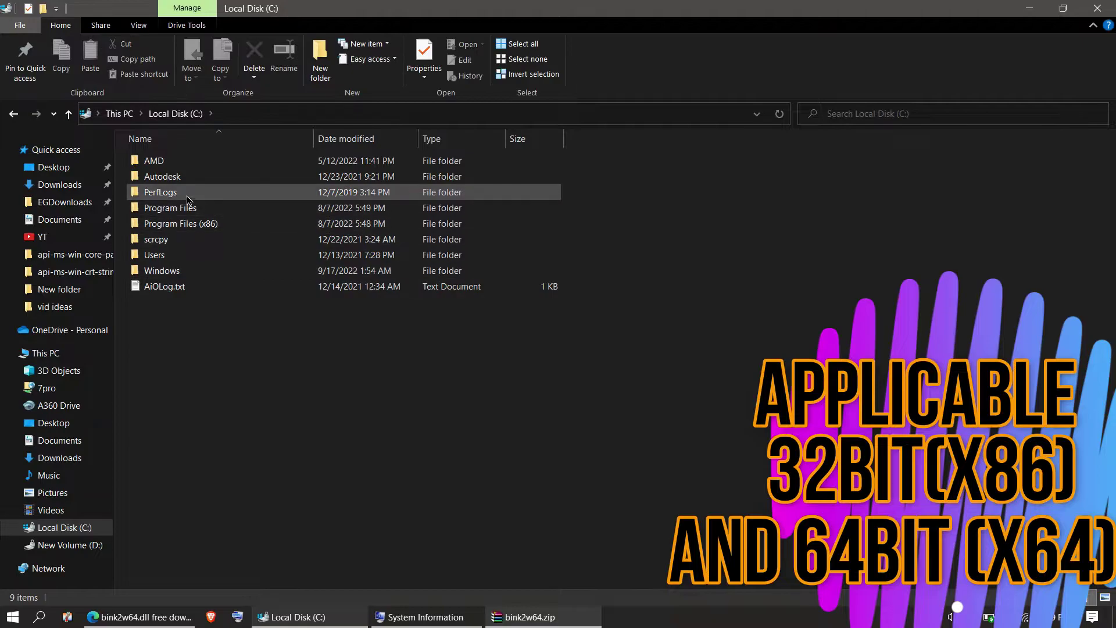
{"action": "double_click", "coordinate": [204, 269]}
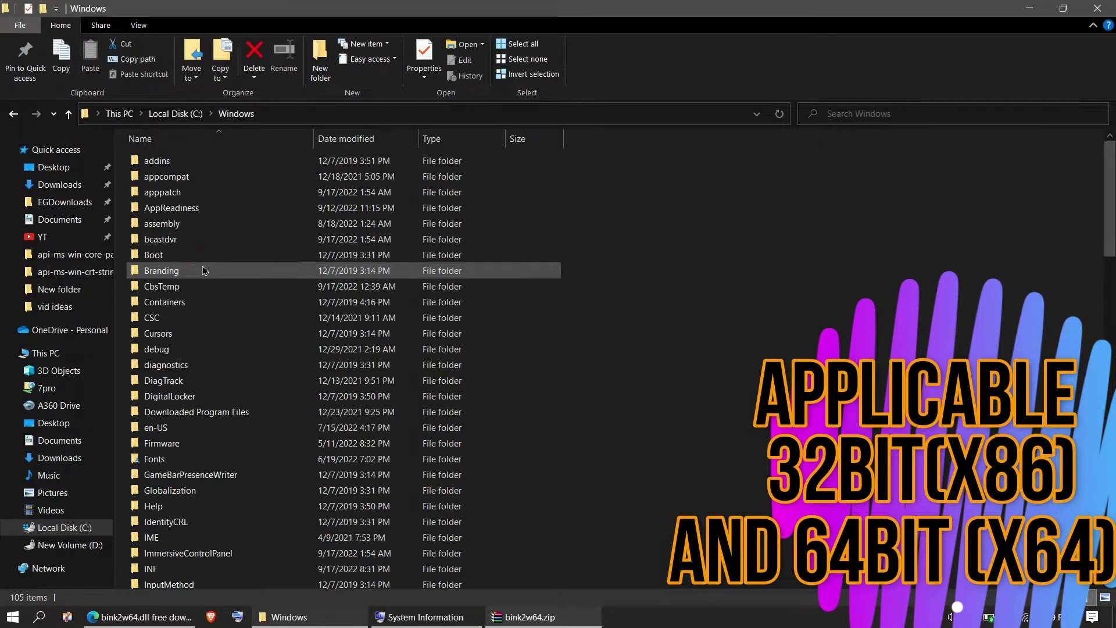
{"action": "scroll", "coordinate": [224, 291], "scroll_direction": "down", "scroll_amount": 5}
{"action": "scroll", "coordinate": [324, 353], "scroll_direction": "down", "scroll_amount": 14}
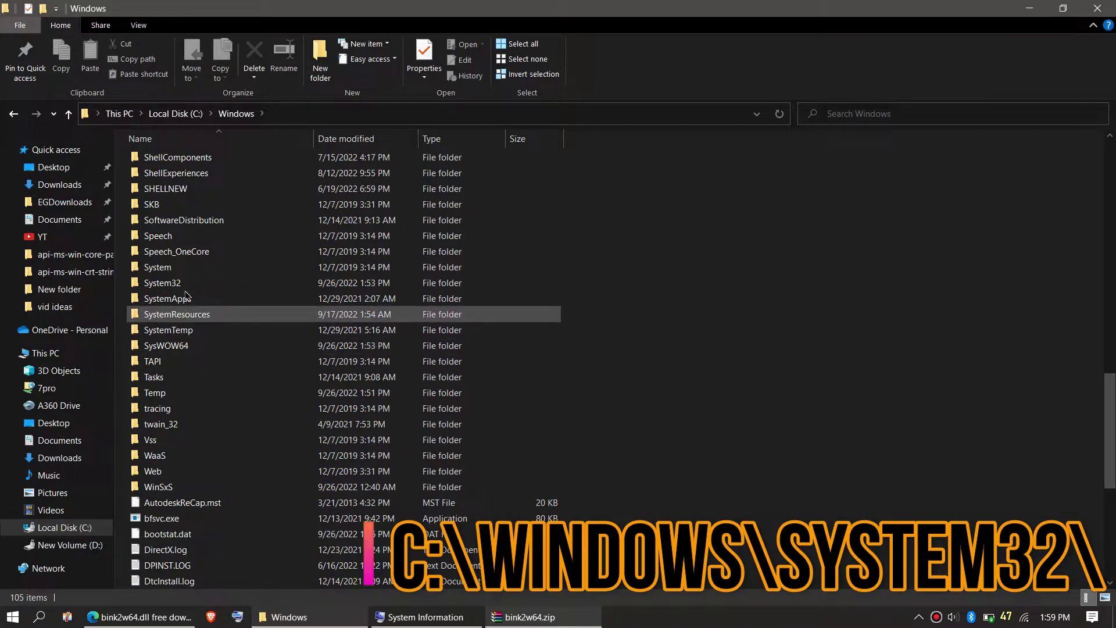
{"action": "double_click", "coordinate": [186, 283]}
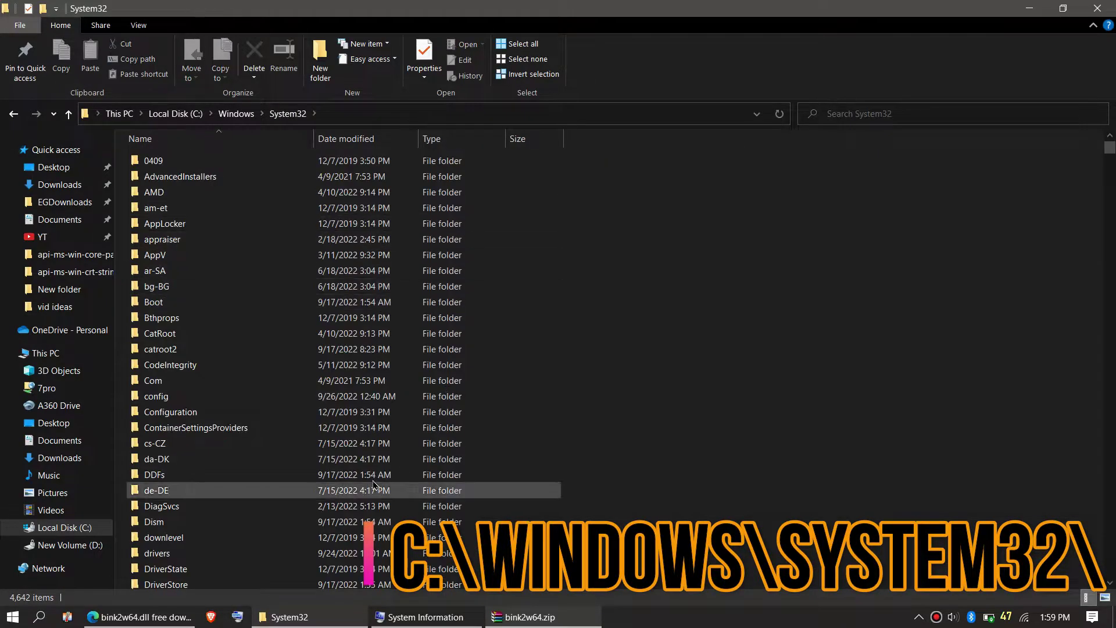
Copy bink2w64.dll from the zip into System32 with admin permission, then search to confirm it
{"action": "left_click", "coordinate": [540, 625]}
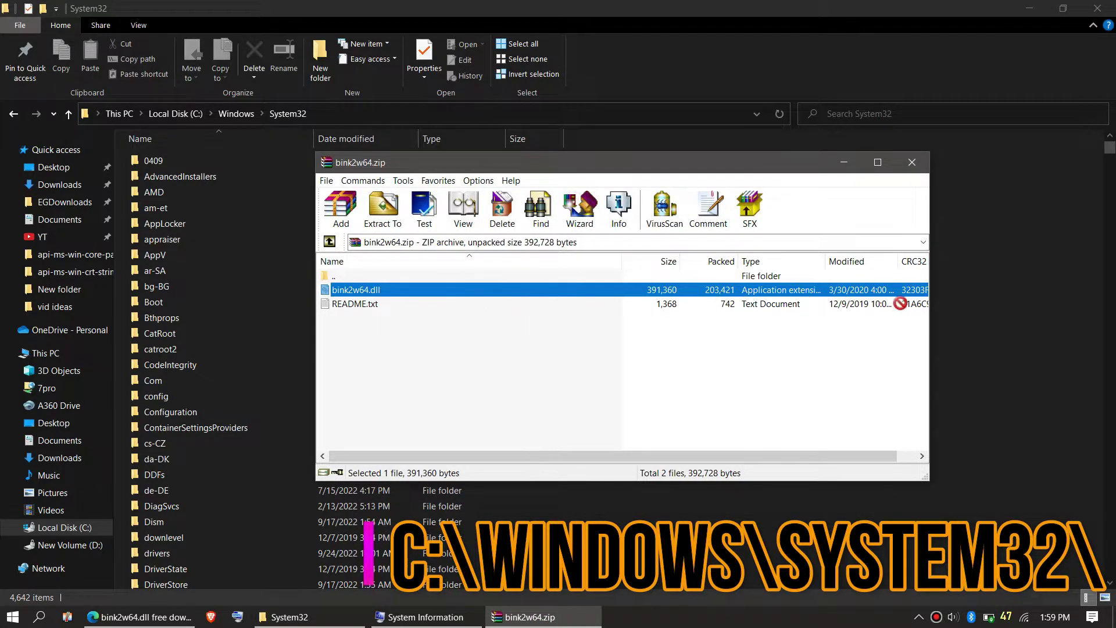
{"action": "left_click_drag", "start_coordinate": [900, 304], "coordinate": [957, 311]}
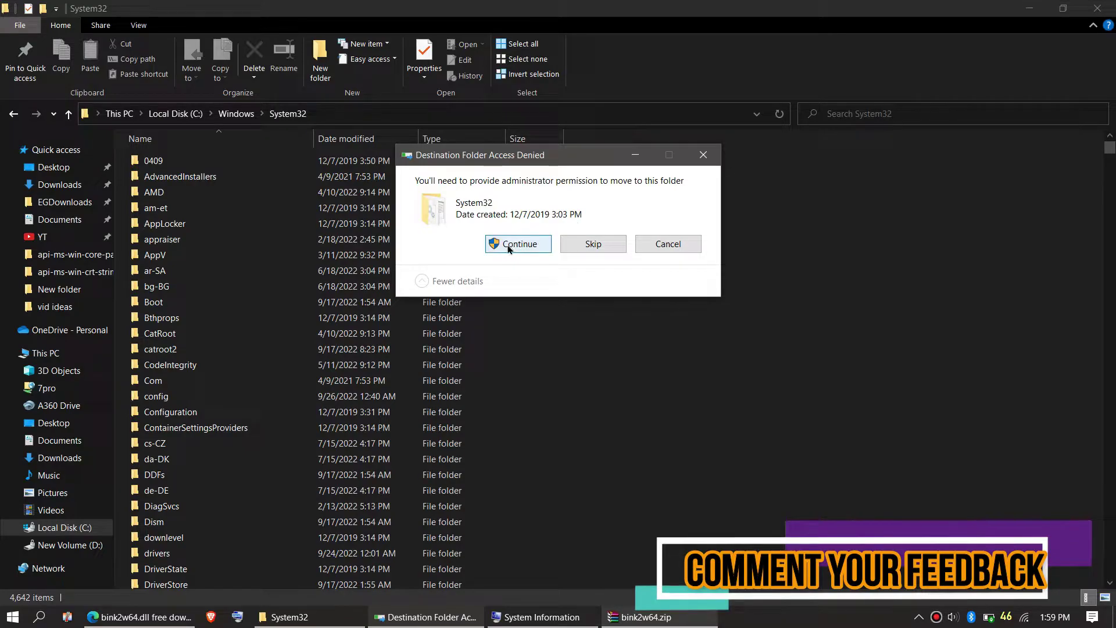
{"action": "left_click", "coordinate": [507, 246]}
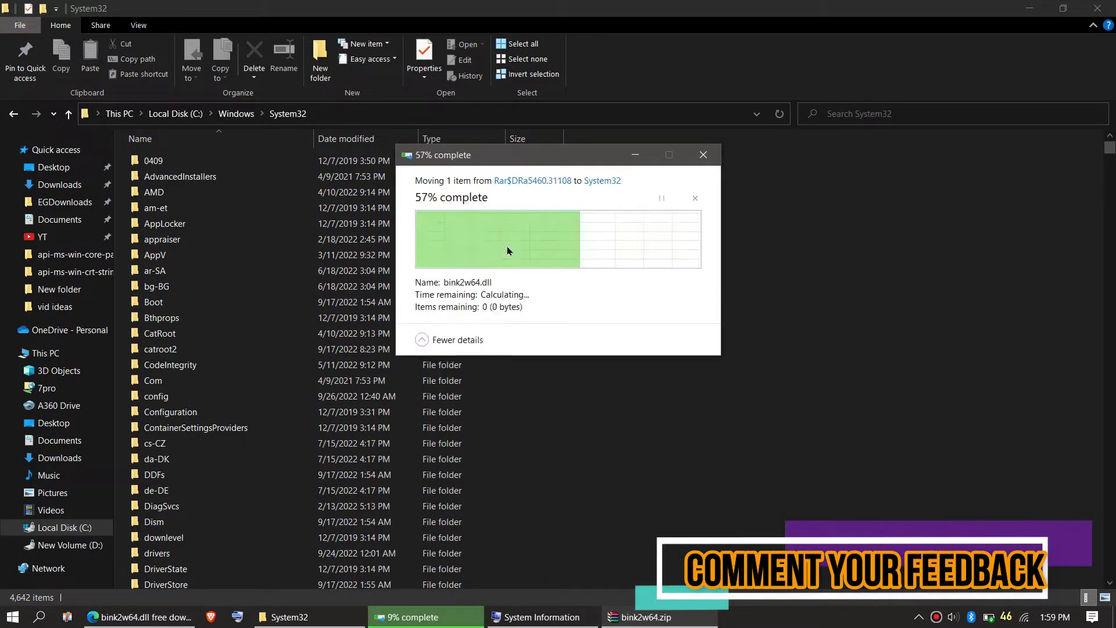
{"action": "left_click", "coordinate": [913, 297]}
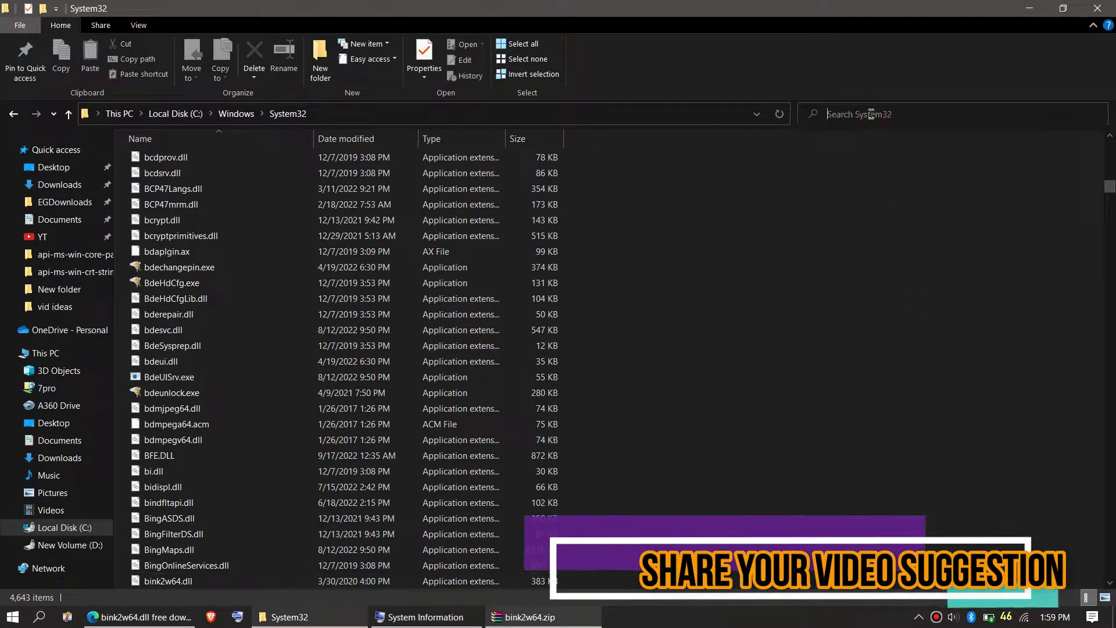
{"action": "left_click", "coordinate": [864, 141]}
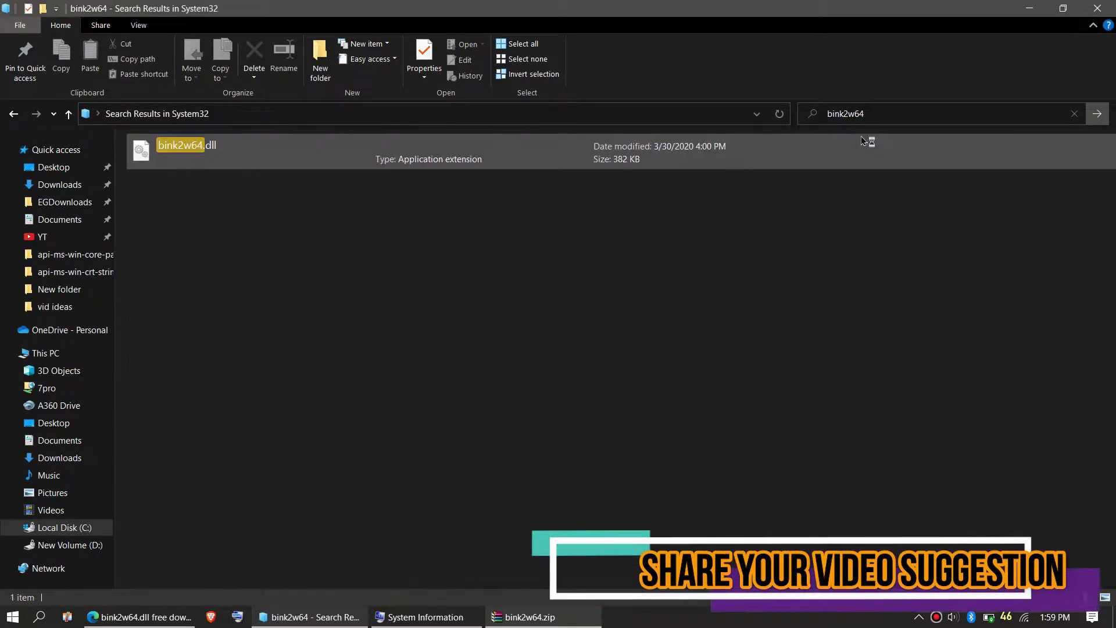
{"action": "left_click", "coordinate": [388, 156]}
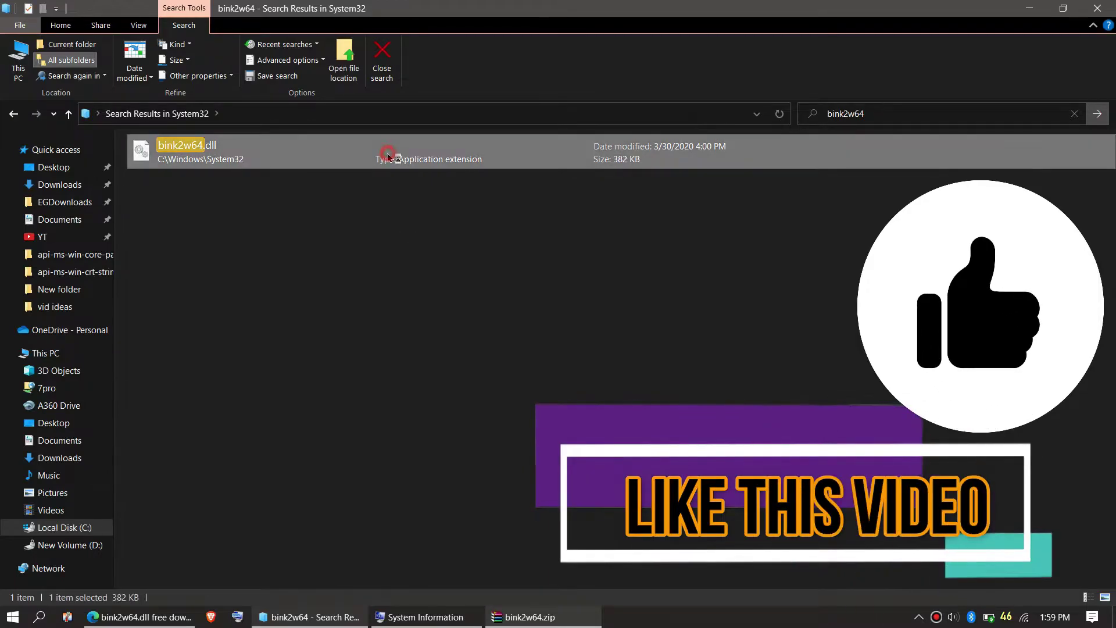
Close the System32 search window and show the Start menu power options
{"action": "left_click", "coordinate": [1111, 6]}
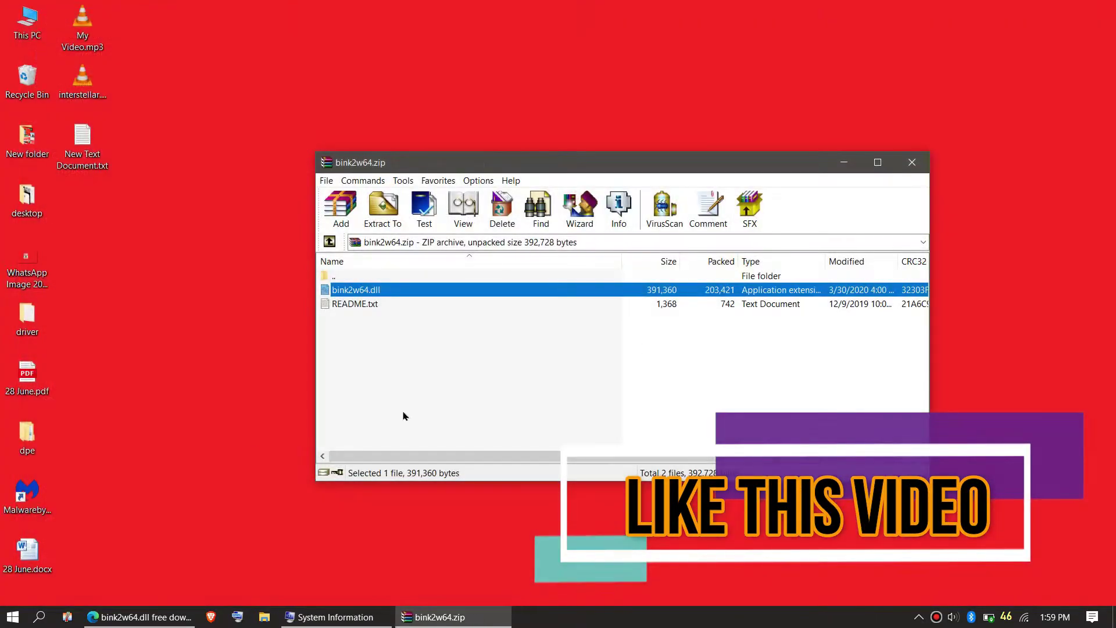
{"action": "left_click", "coordinate": [13, 617]}
{"action": "left_click", "coordinate": [19, 589]}
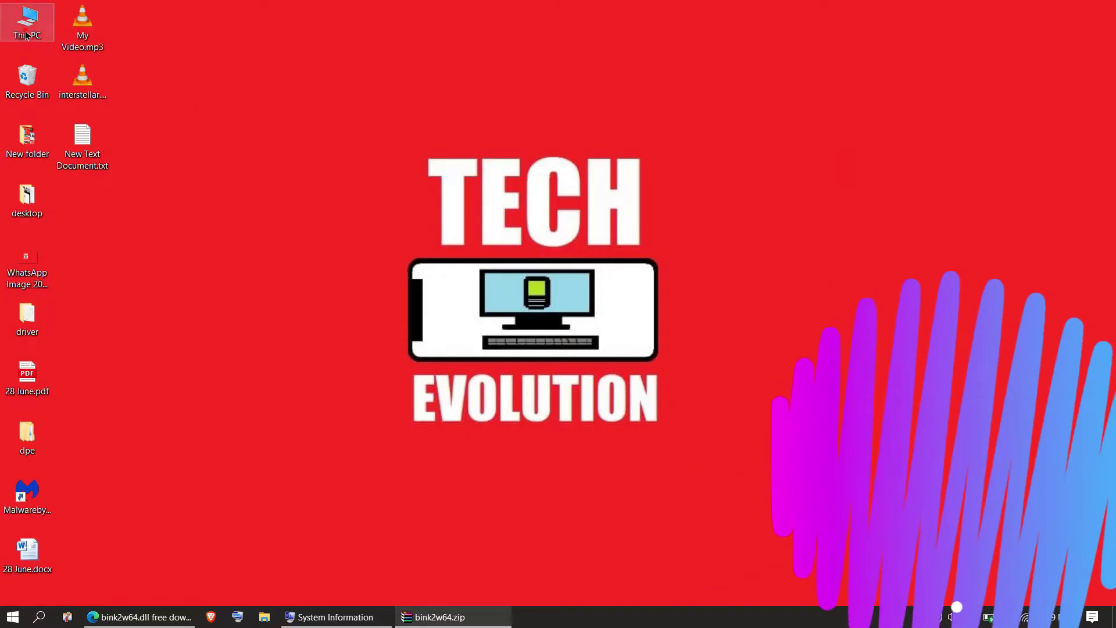
Open This PC, go through Local Disk (C:) and Windows into SysWOW64, and bring the zip forward
{"action": "double_click", "coordinate": [25, 34]}
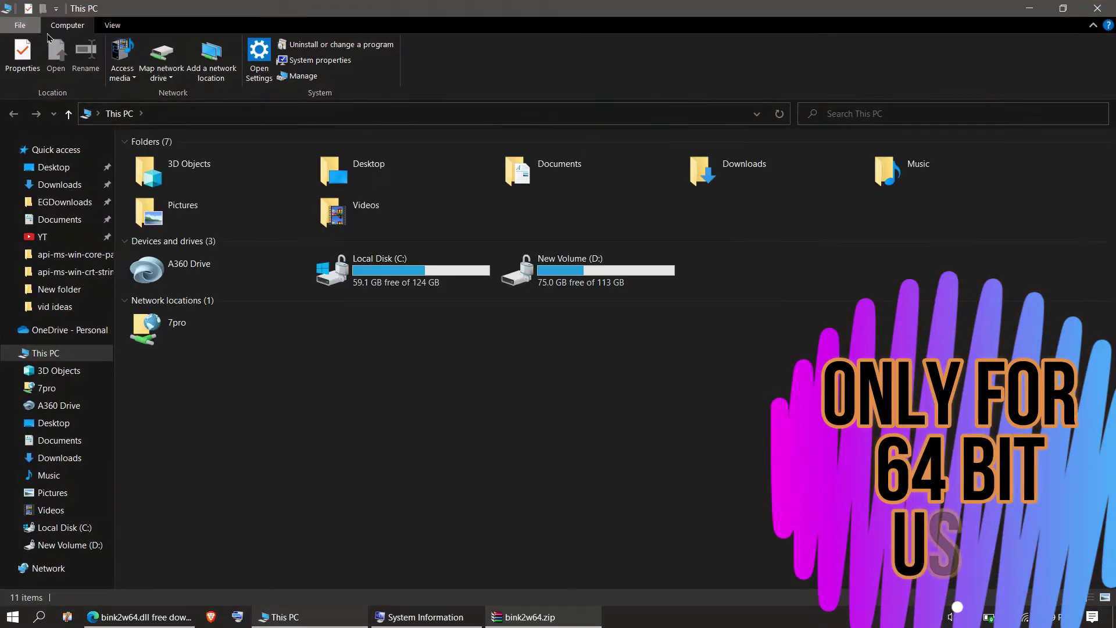
{"action": "double_click", "coordinate": [377, 294]}
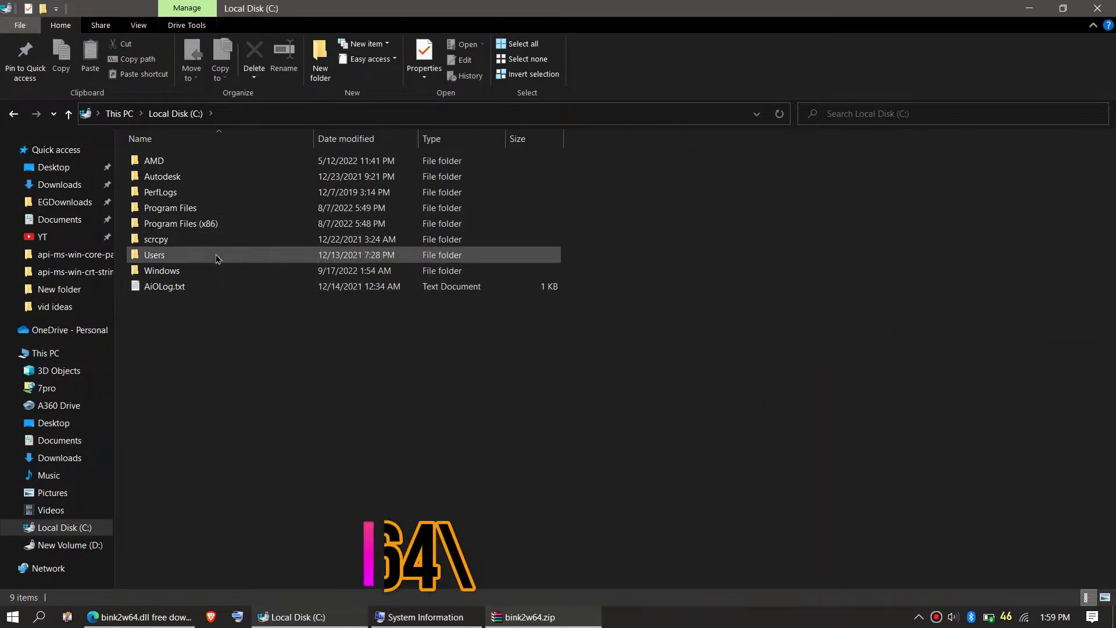
{"action": "double_click", "coordinate": [220, 272]}
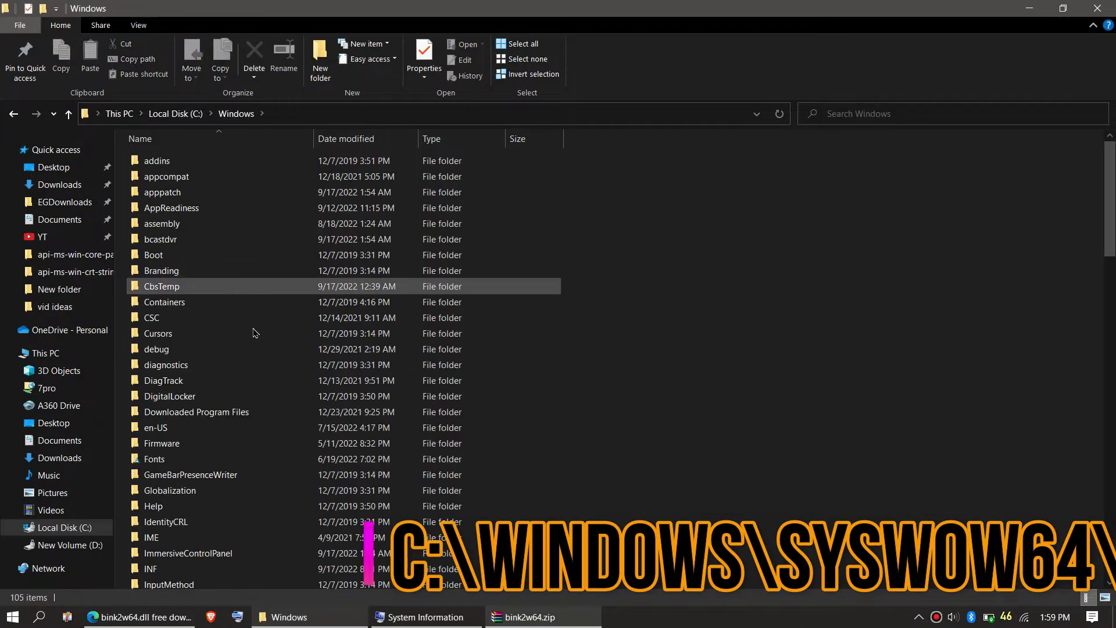
{"action": "scroll", "coordinate": [317, 424], "scroll_direction": "down", "scroll_amount": 14}
{"action": "scroll", "coordinate": [317, 424], "scroll_direction": "down", "scroll_amount": 7}
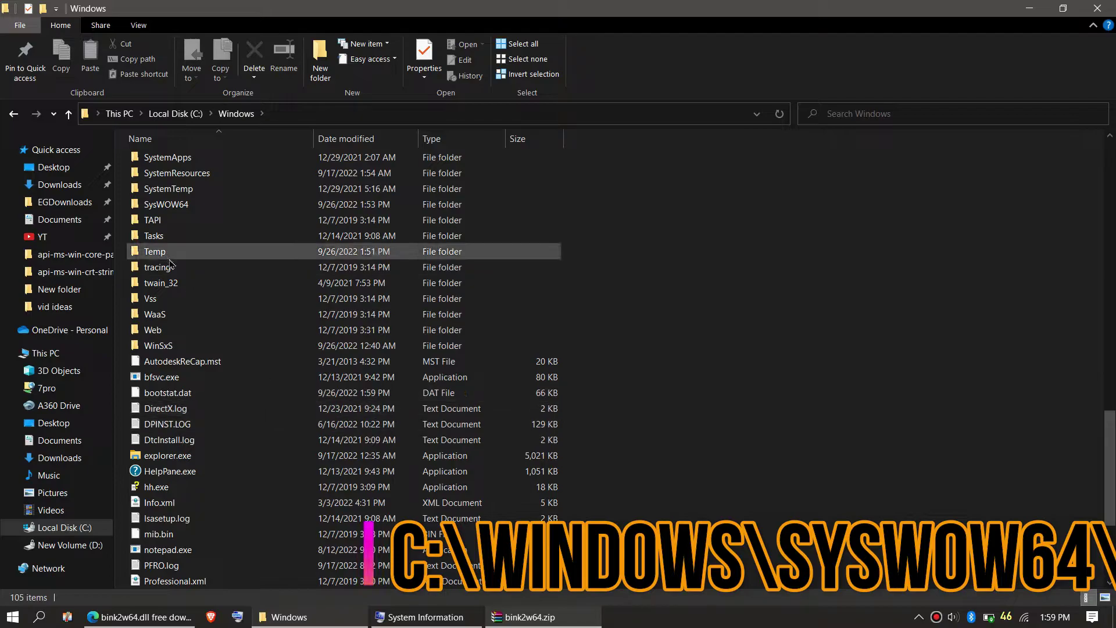
{"action": "double_click", "coordinate": [174, 204]}
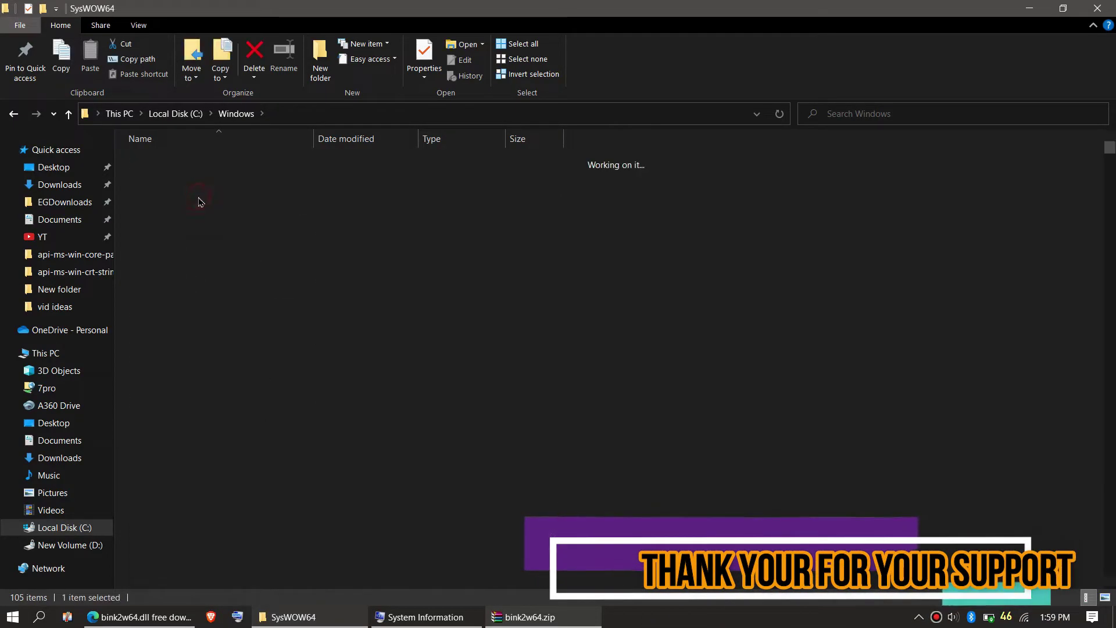
{"action": "left_click", "coordinate": [530, 617]}
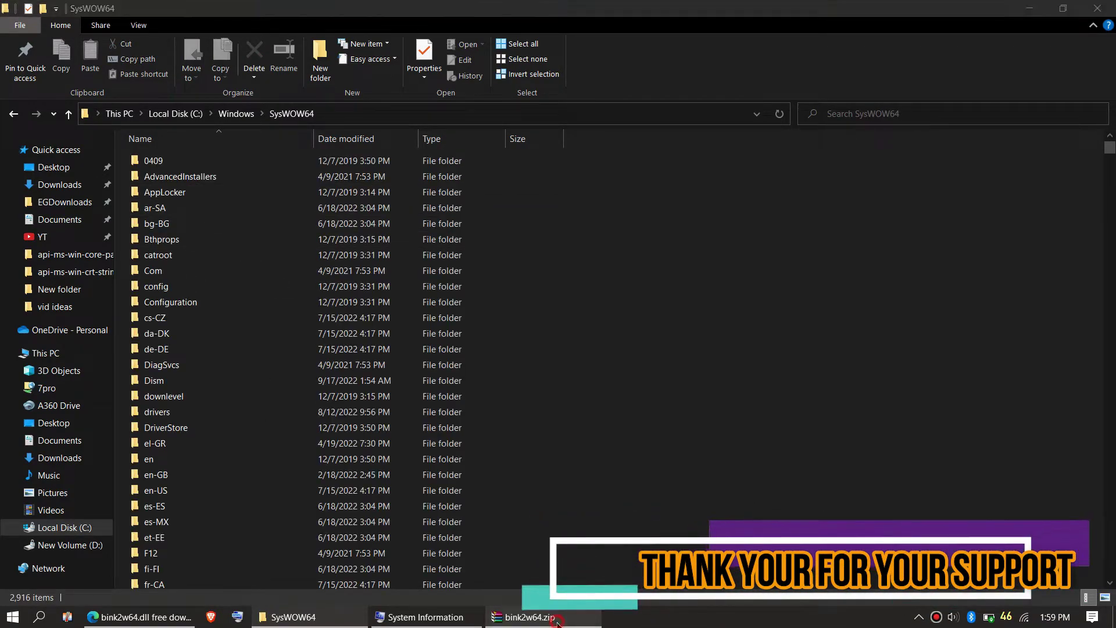
Copy bink2w64.dll from the zip into SysWOW64 with admin permission and search there for bink2w64
{"action": "left_click_drag", "start_coordinate": [523, 295], "coordinate": [960, 327]}
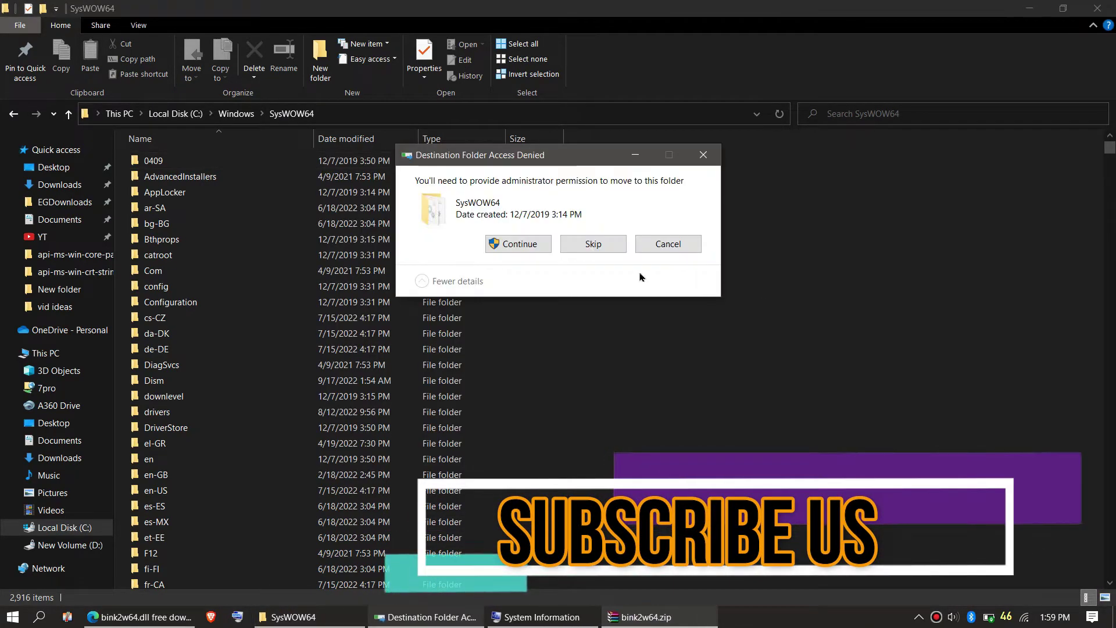
{"action": "left_click", "coordinate": [525, 245]}
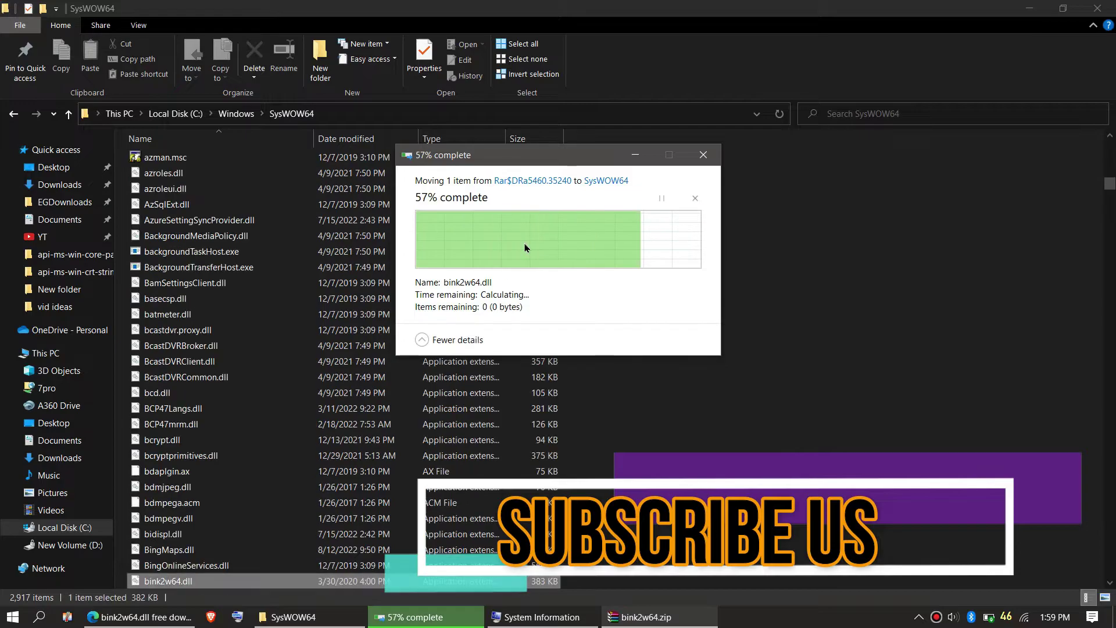
{"action": "left_click", "coordinate": [850, 114]}
{"action": "left_click", "coordinate": [849, 138]}
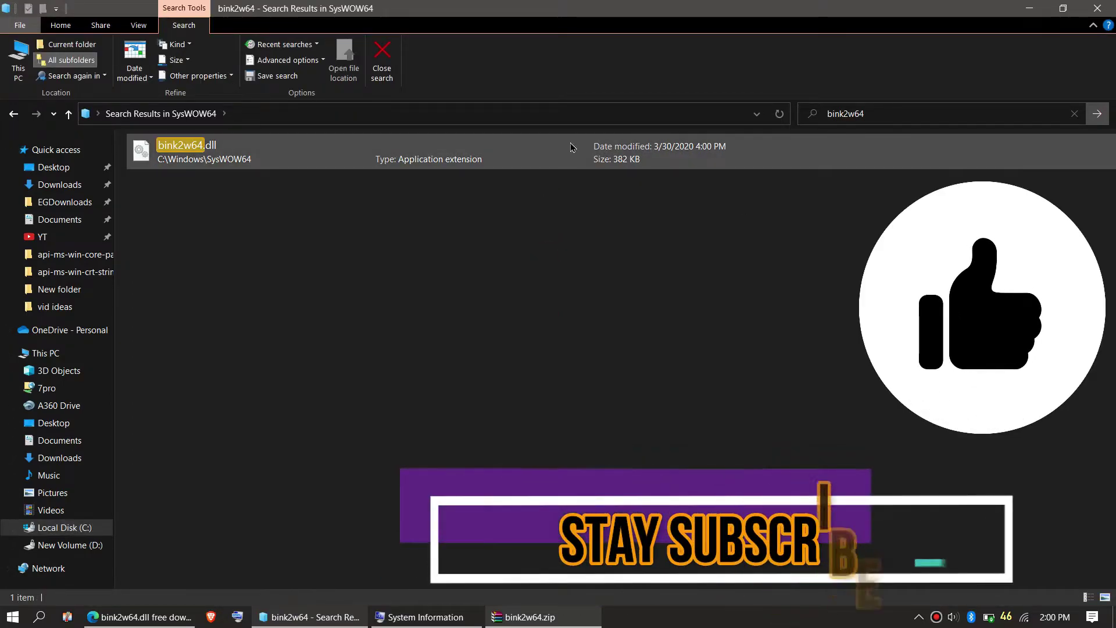
Close the SysWOW64 search window and show the Start menu power options for restarting
{"action": "left_click", "coordinate": [1098, 8]}
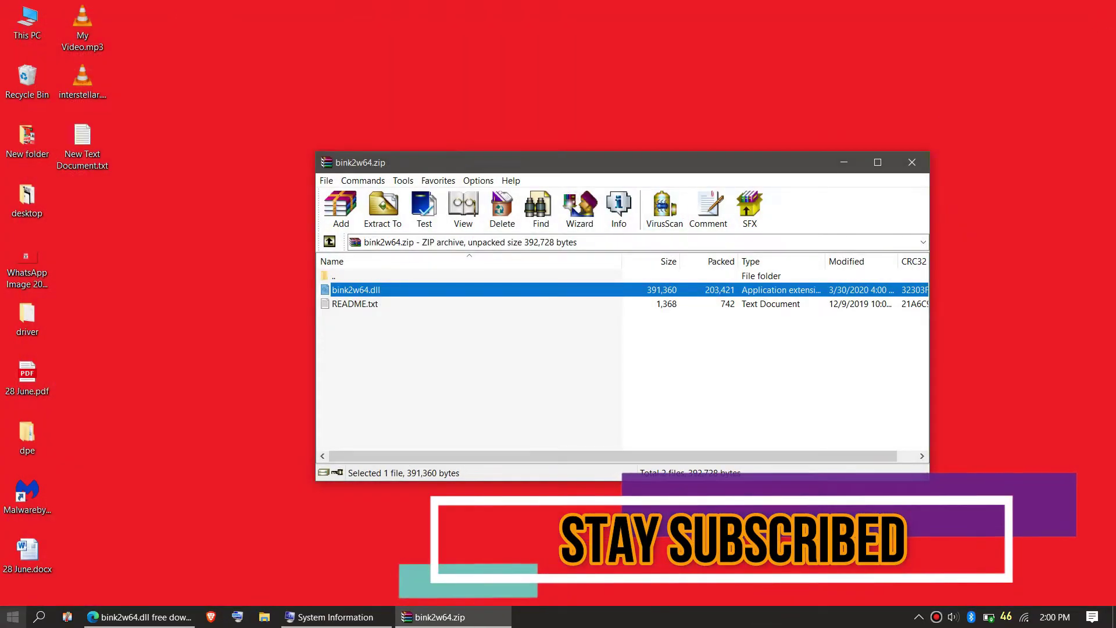
{"action": "left_click", "coordinate": [13, 617]}
{"action": "left_click", "coordinate": [18, 589]}
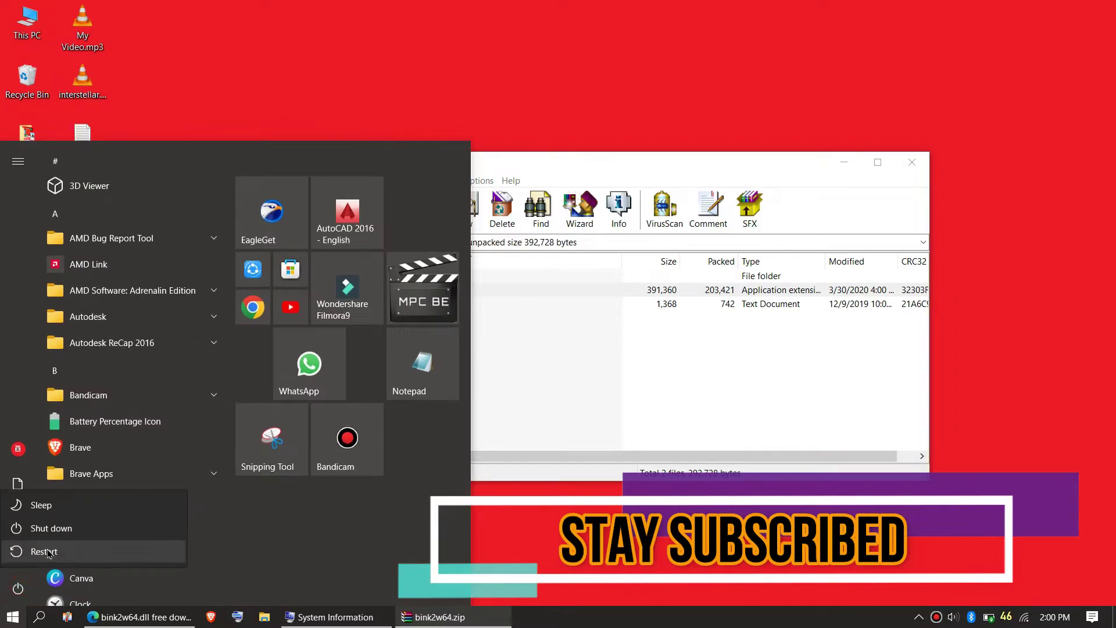